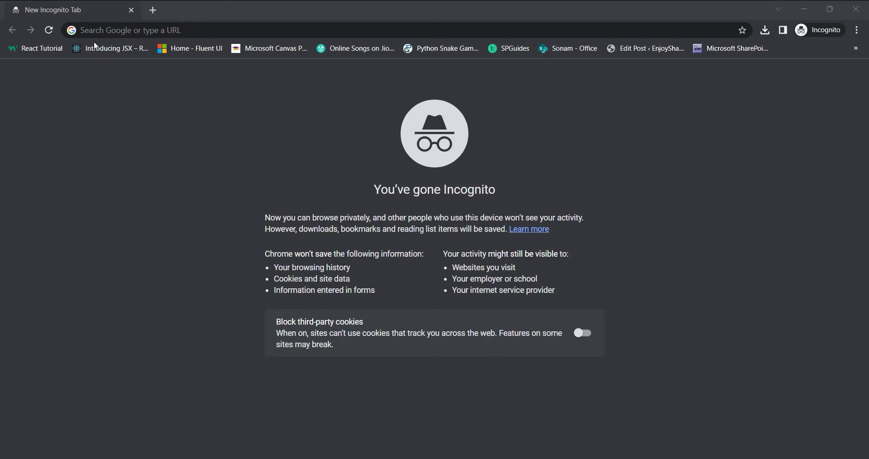
- Go to office.com in Chrome
click(116, 25)
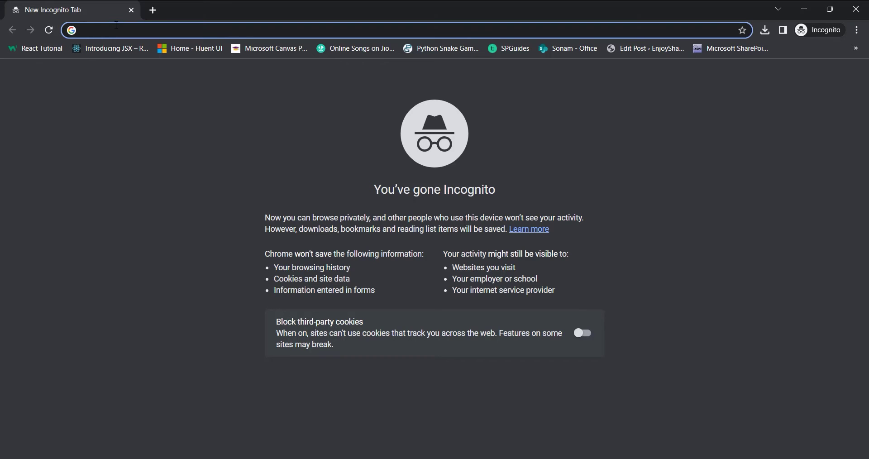
text(offiec)
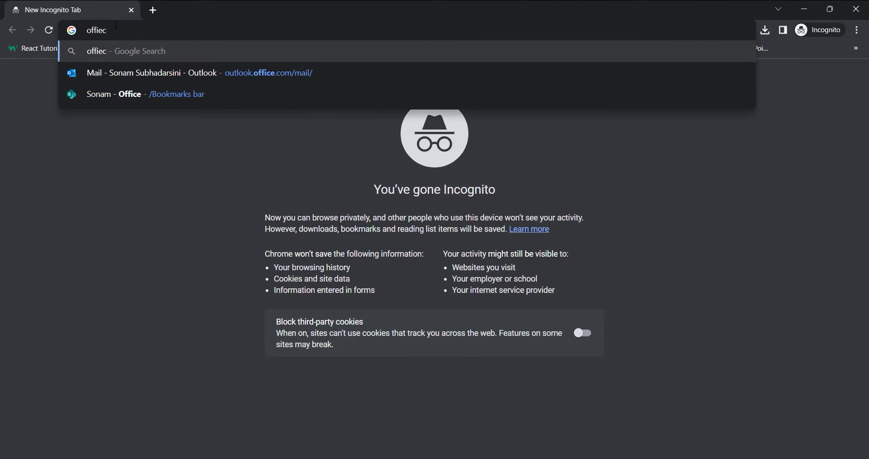
key(BackSpace)
key(BackSpace)
text(ce.com)
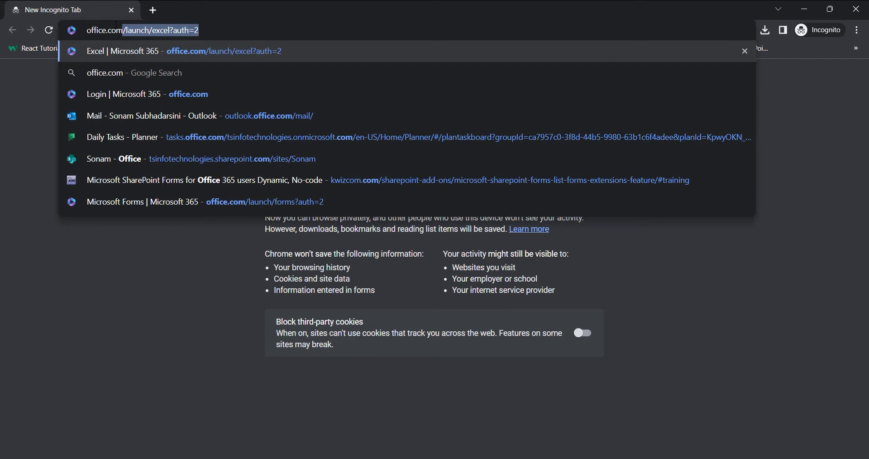
key(Return)
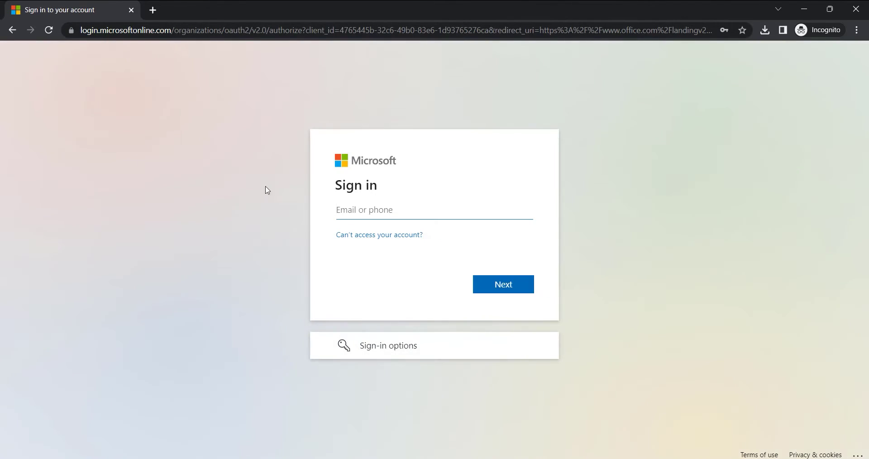
- Sign in with the saved work account and stay signed in
click(381, 205)
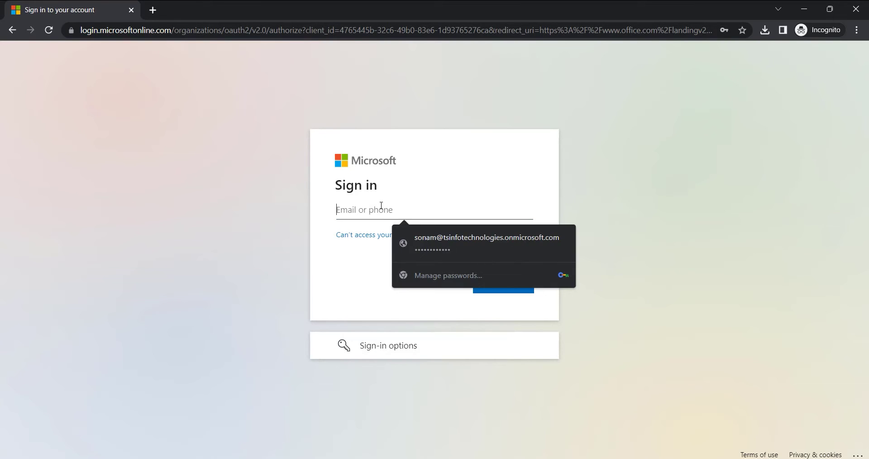
click(414, 237)
click(517, 290)
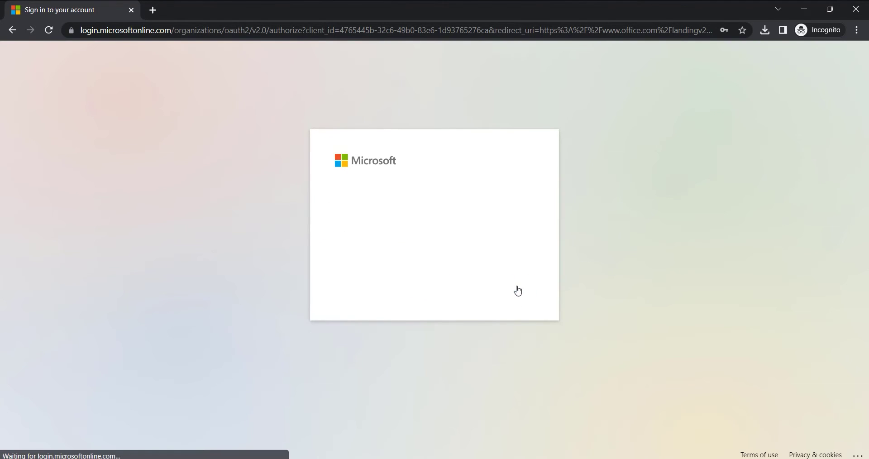
click(510, 305)
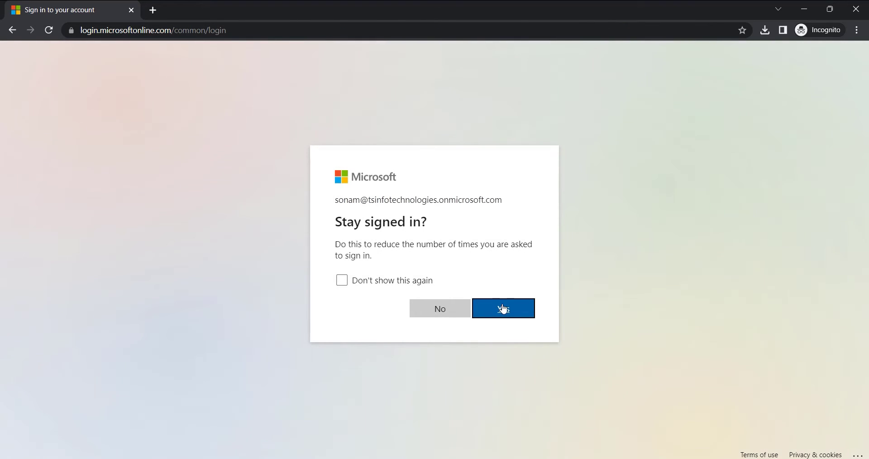
click(503, 308)
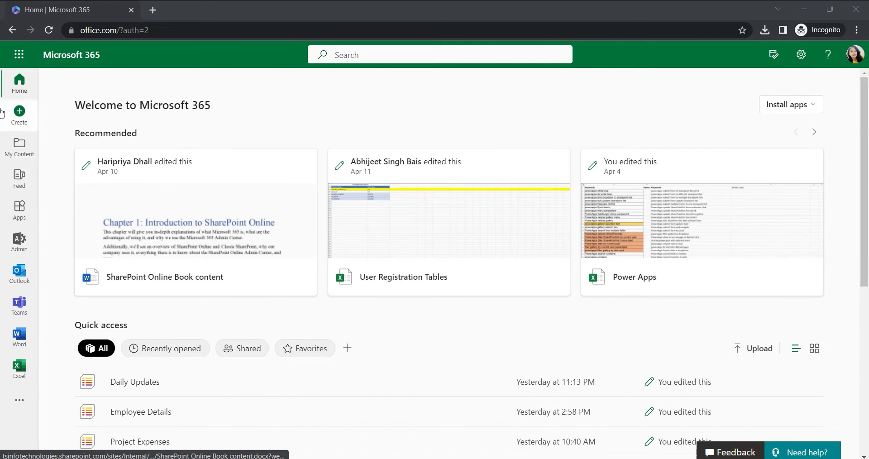
- Open Power Automate in a new tab from the Microsoft 365 All apps list
click(19, 56)
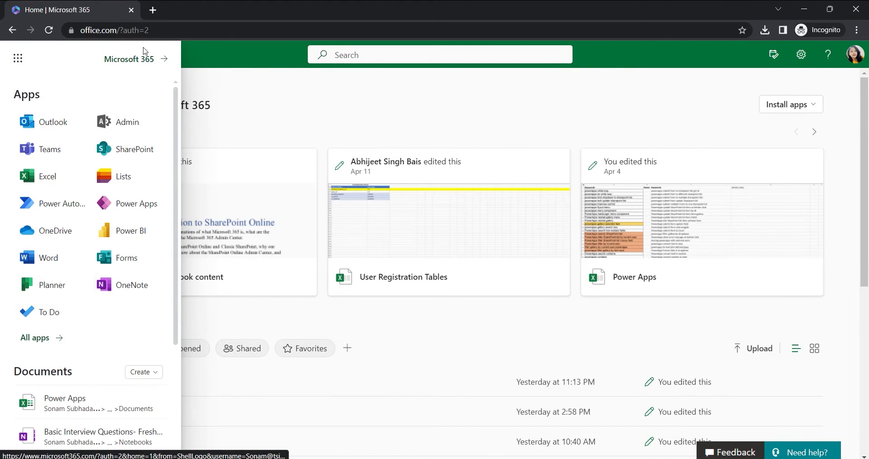
click(18, 60)
click(18, 60)
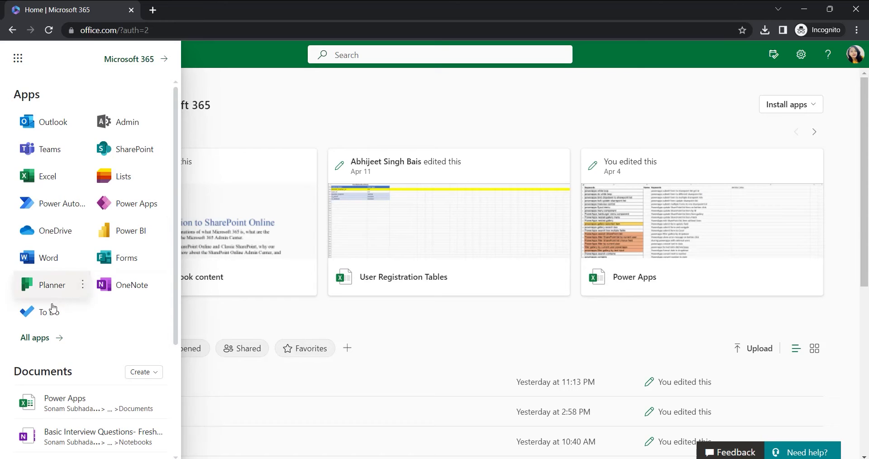
click(33, 338)
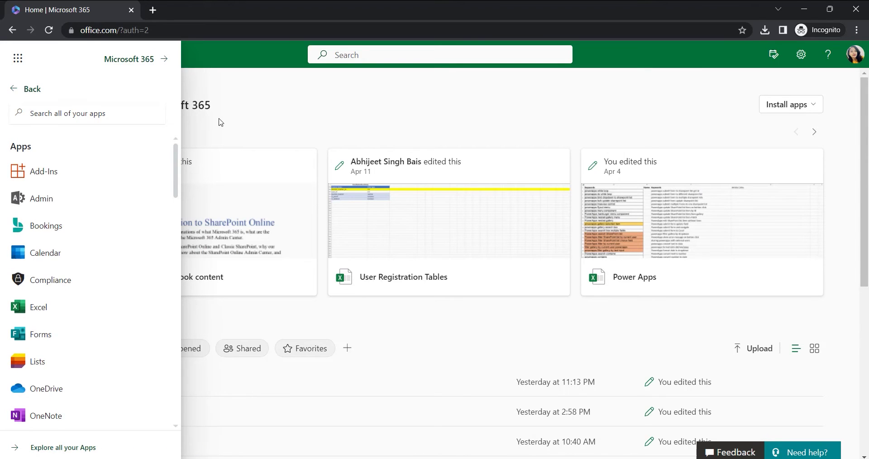
scroll(124, 273, down, 6)
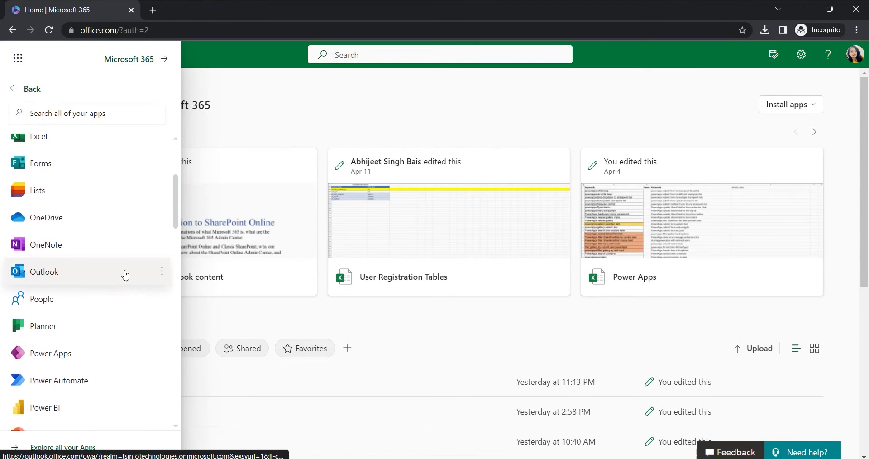
click(162, 267)
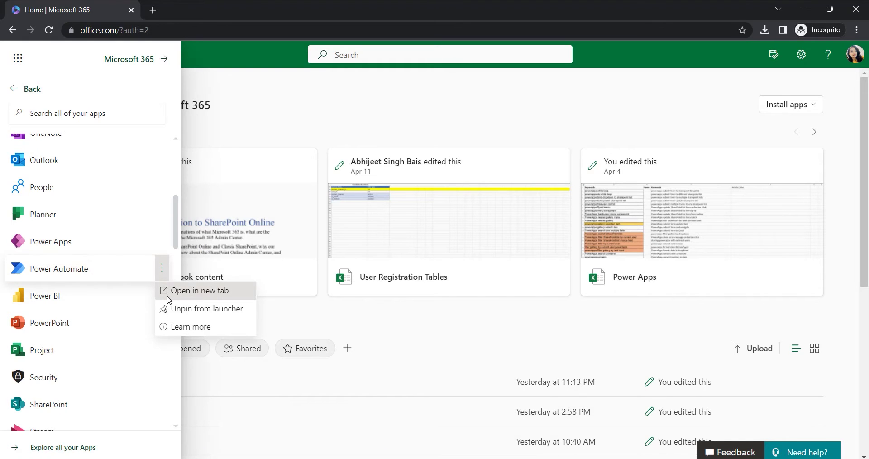
click(170, 285)
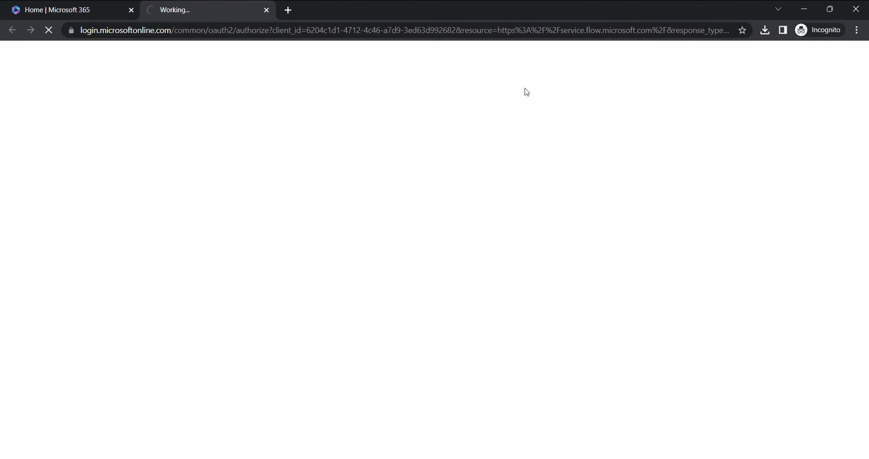
- Open SharePoint in its own new tab from the All apps list
click(55, 9)
scroll(51, 252, down, 3)
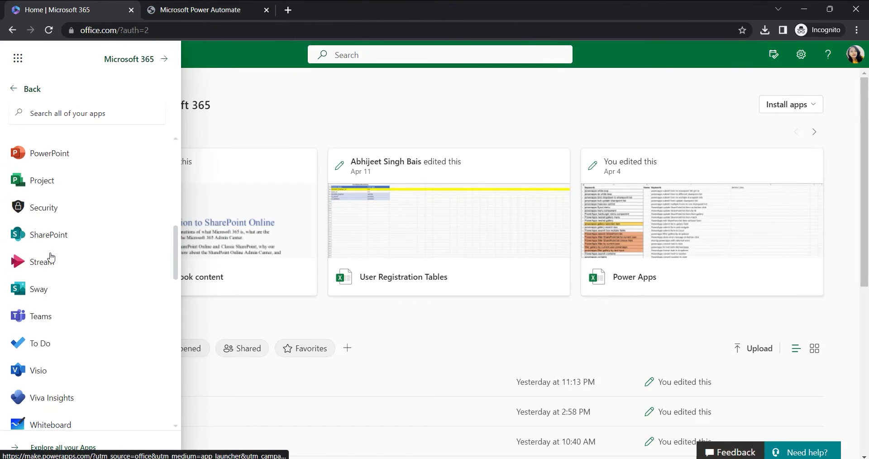
scroll(101, 277, down, 1)
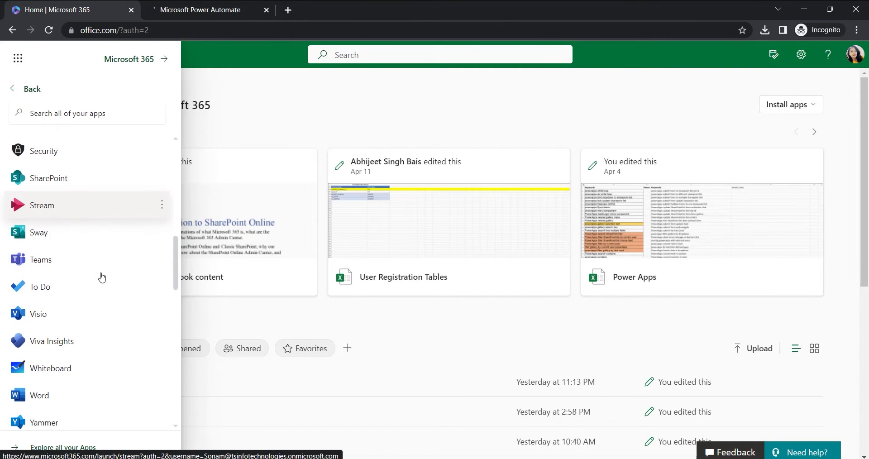
scroll(101, 277, down, 1)
scroll(101, 277, up, 2)
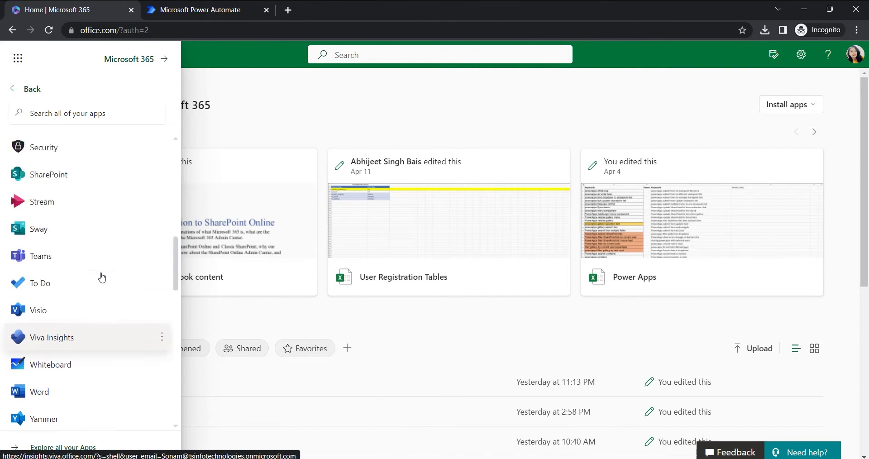
scroll(102, 277, up, 1)
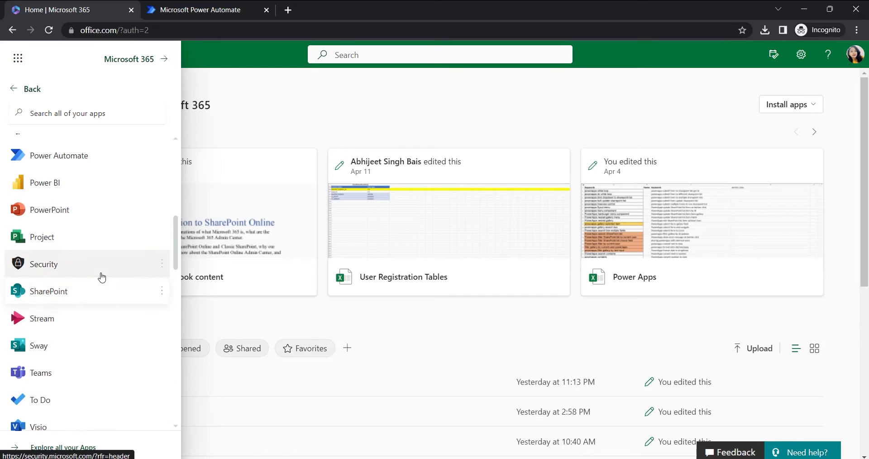
click(163, 293)
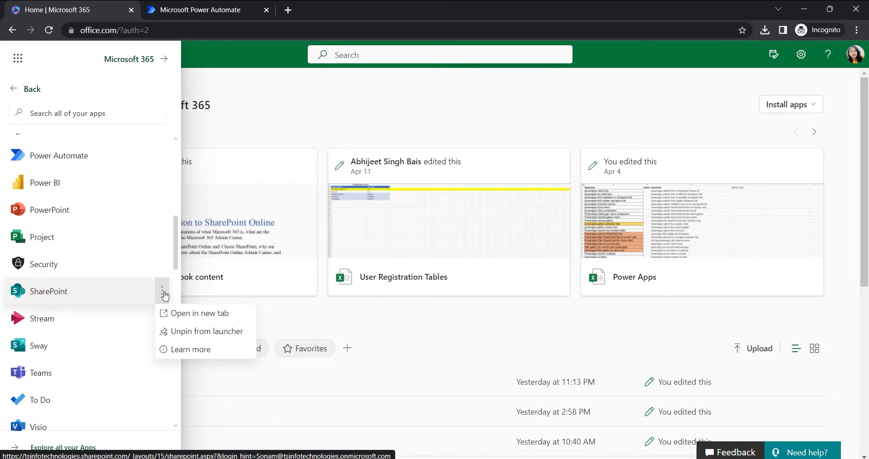
click(171, 318)
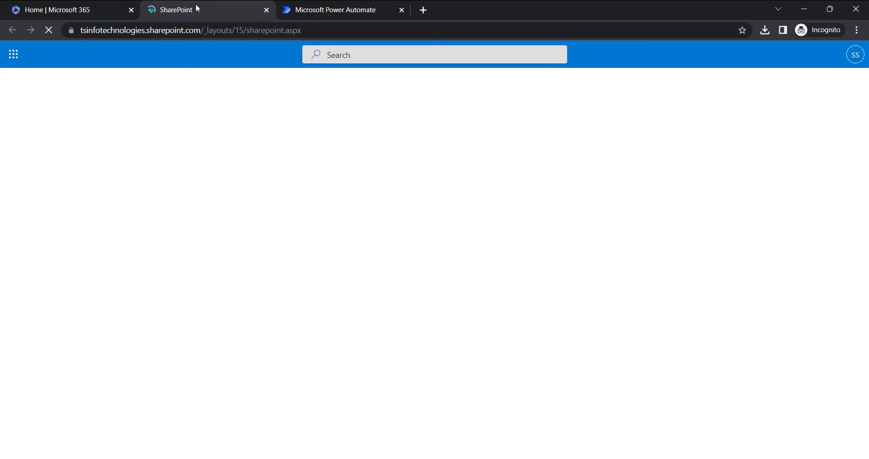
- Open Planner in a new tab from the All apps list
click(106, 5)
scroll(132, 330, down, 5)
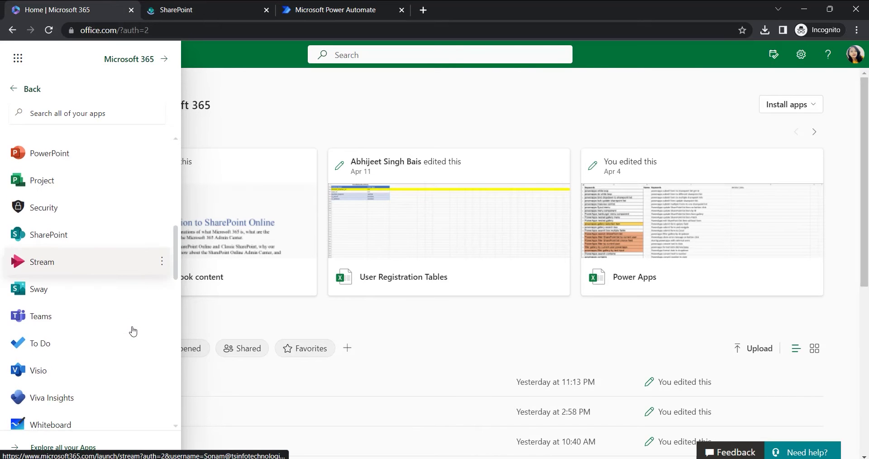
scroll(54, 349, up, 9)
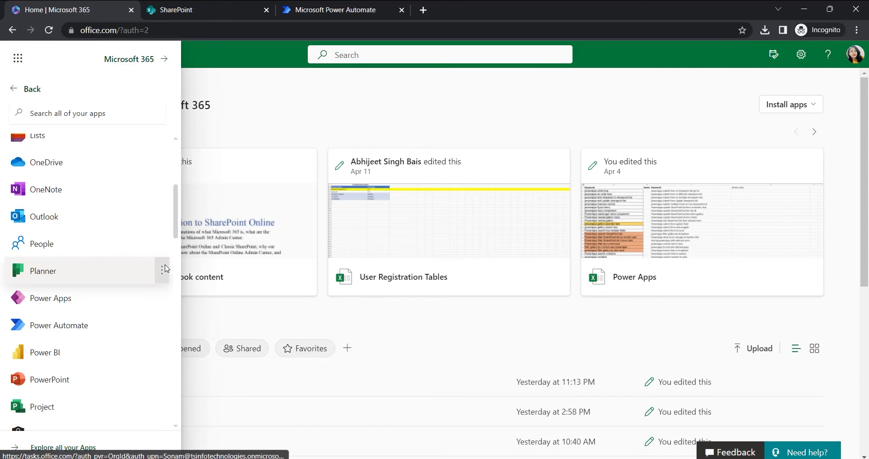
click(162, 272)
click(194, 293)
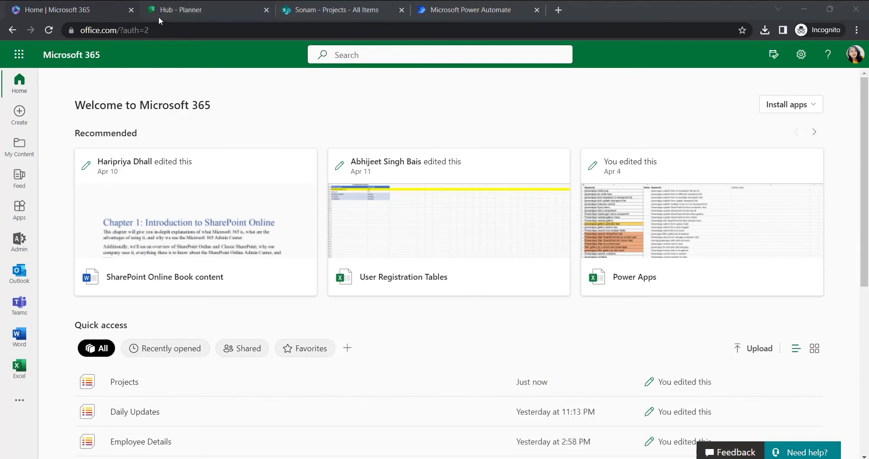
- Check the empty SharePoint Projects list's columns, then switch to the Power Automate tab
click(323, 6)
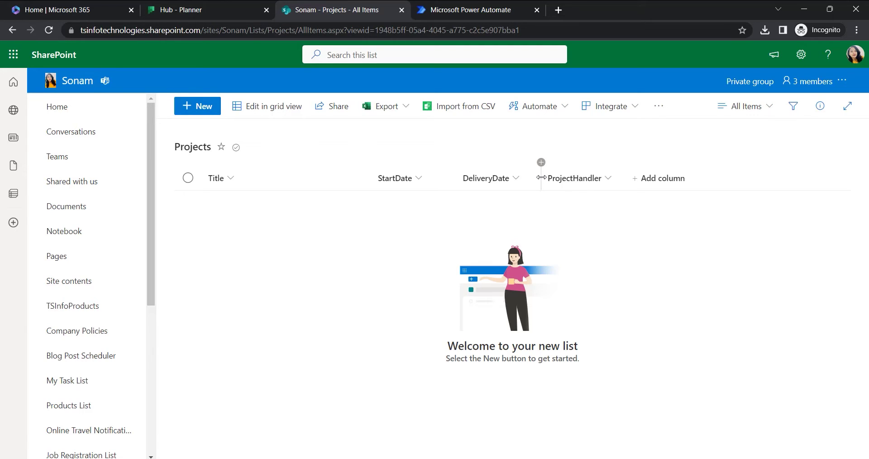
key(ctrl+Tab)
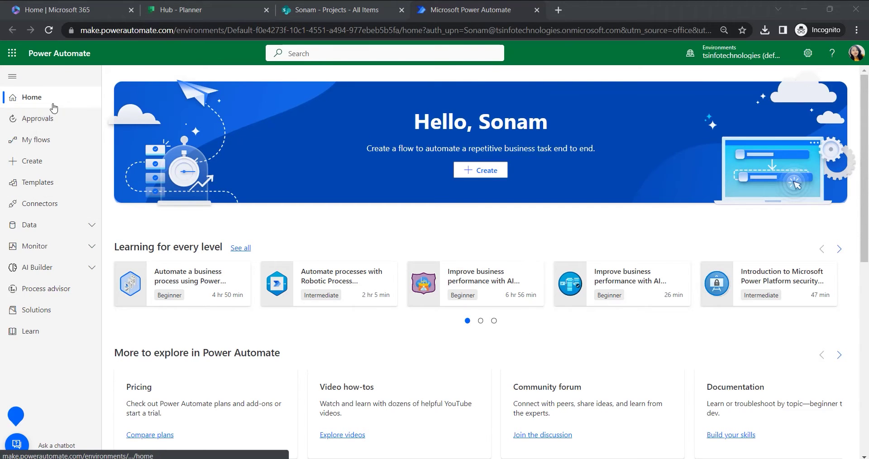
- Create automated cloud flow 'Create task from SharePoint list' with SharePoint trigger 'When an item is created'
click(54, 163)
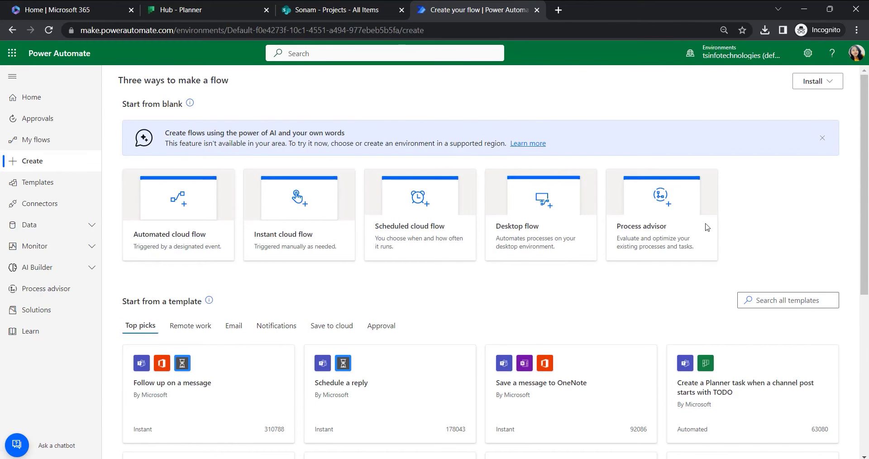
click(822, 138)
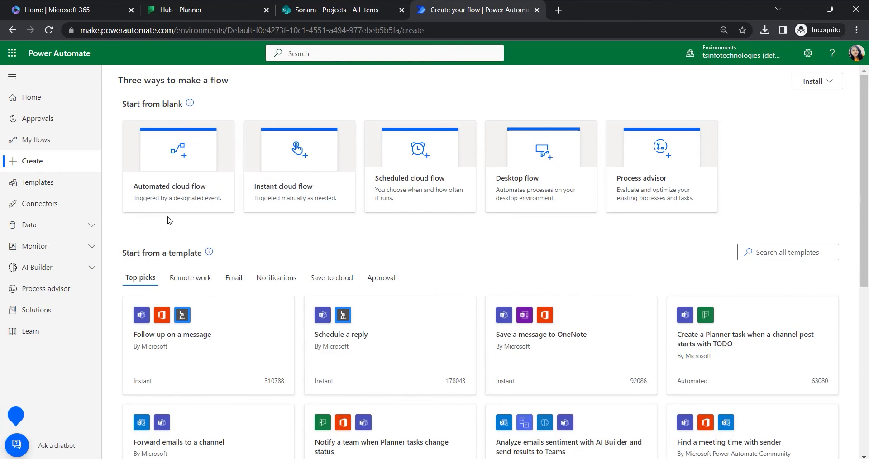
click(177, 174)
click(474, 159)
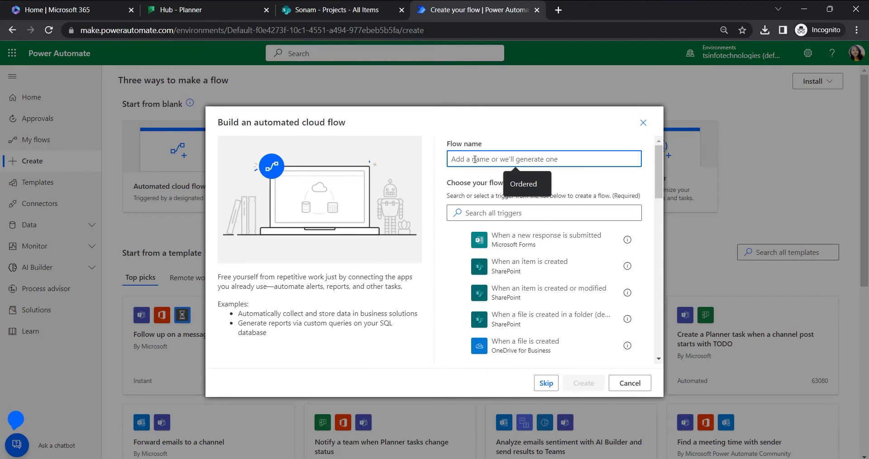
text(Cr)
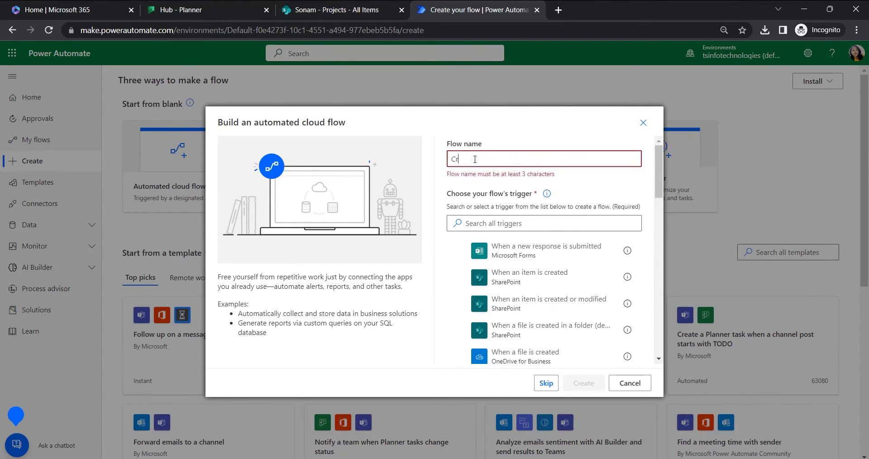
text(eate task from SharePoint list)
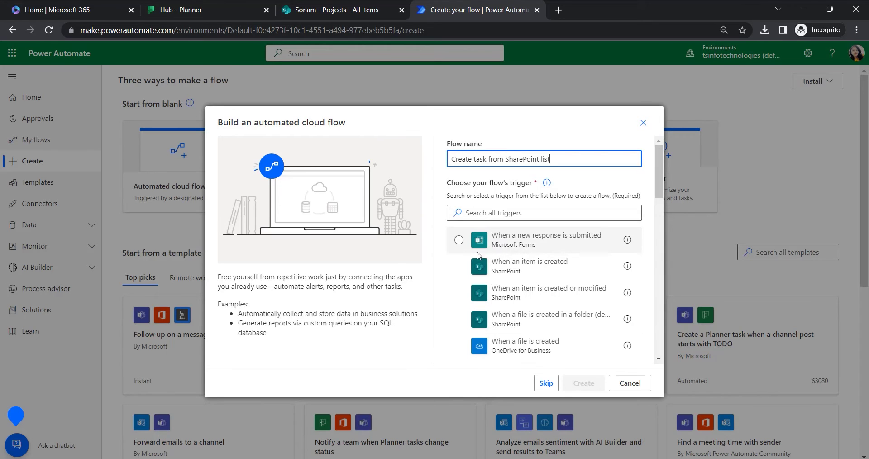
click(520, 270)
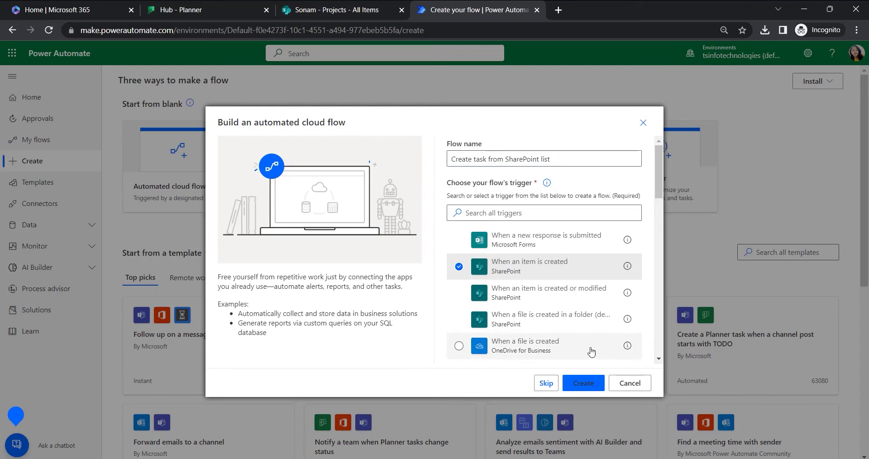
click(580, 384)
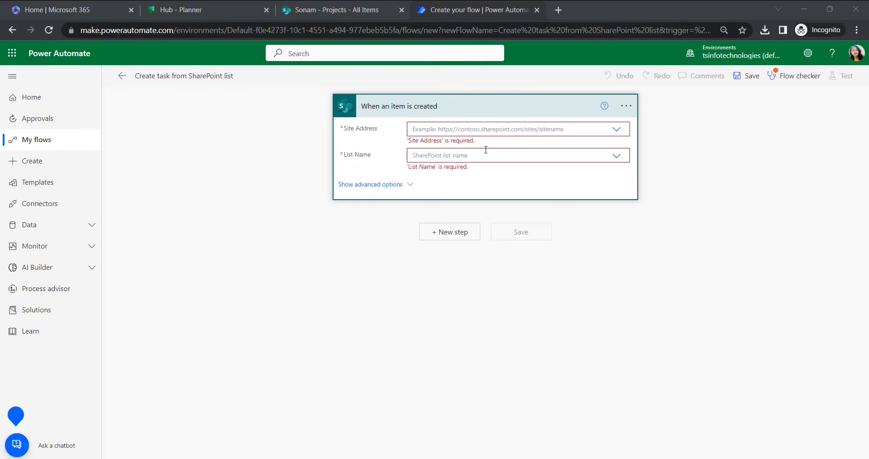
- Set the trigger's Site Address to the chosen site and List Name to Projects
click(425, 126)
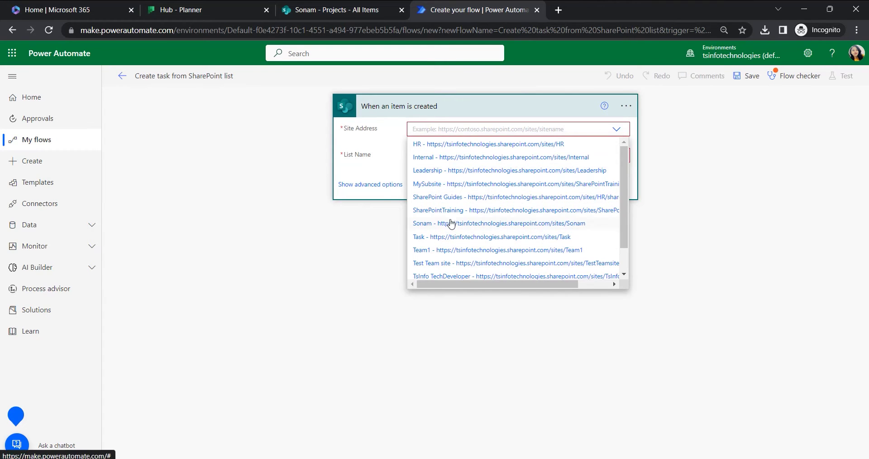
click(449, 224)
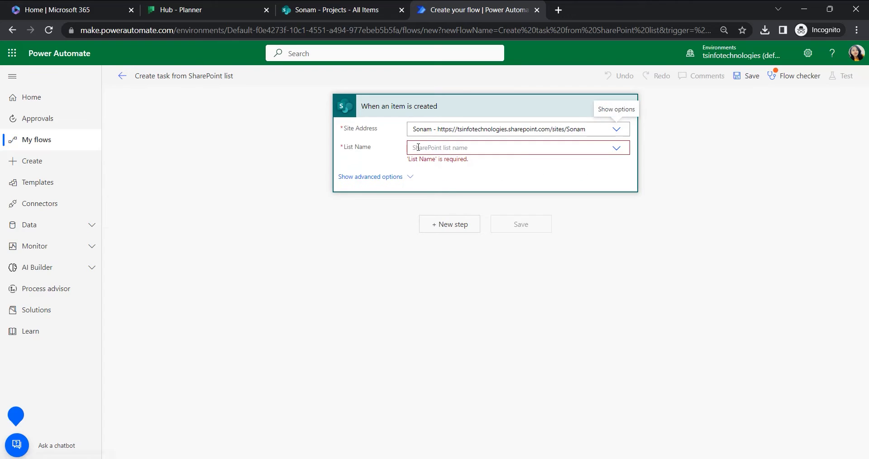
click(417, 152)
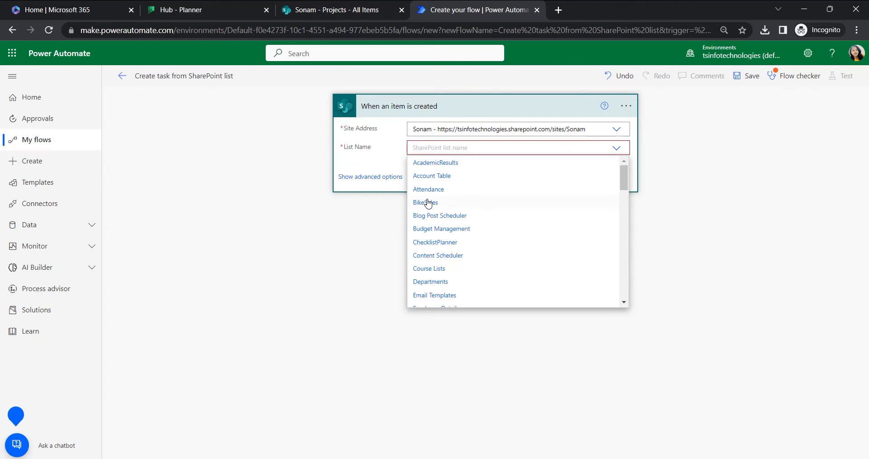
scroll(425, 200, down, 1)
scroll(428, 202, down, 3)
scroll(429, 217, up, 2)
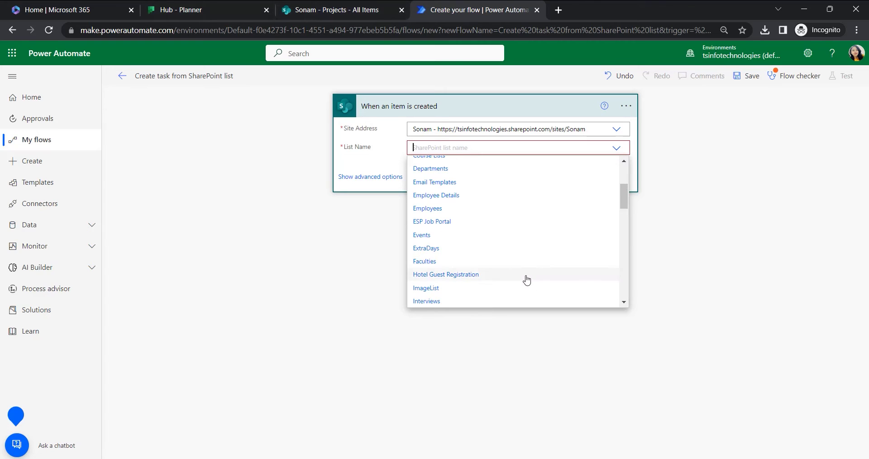
scroll(523, 271, down, 5)
scroll(511, 263, down, 1)
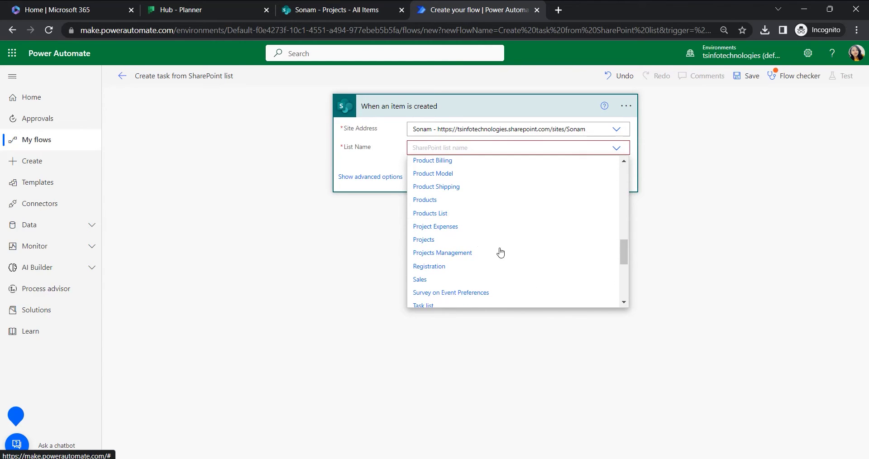
click(424, 239)
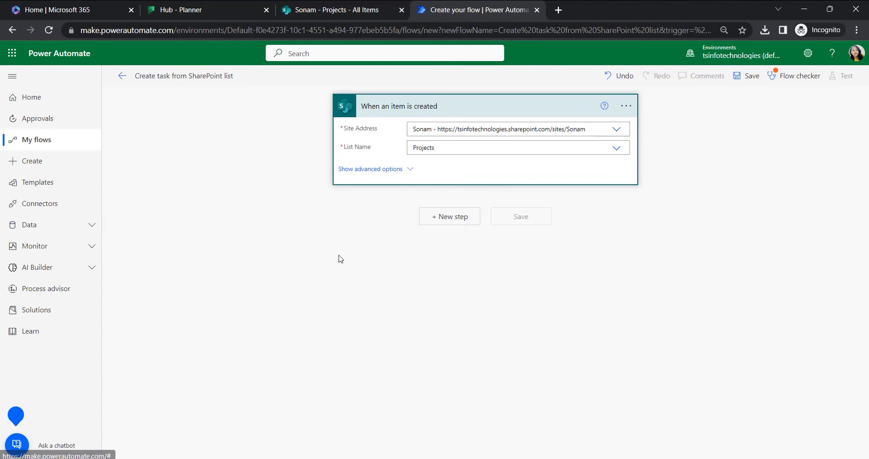
- Add the Office 365 Users 'Get user profile (V2)' action after the trigger
click(442, 225)
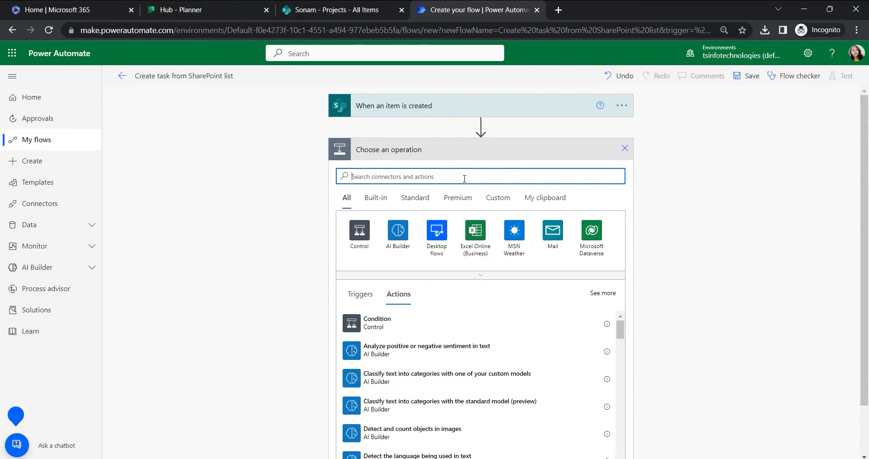
text(Ge)
text(us)
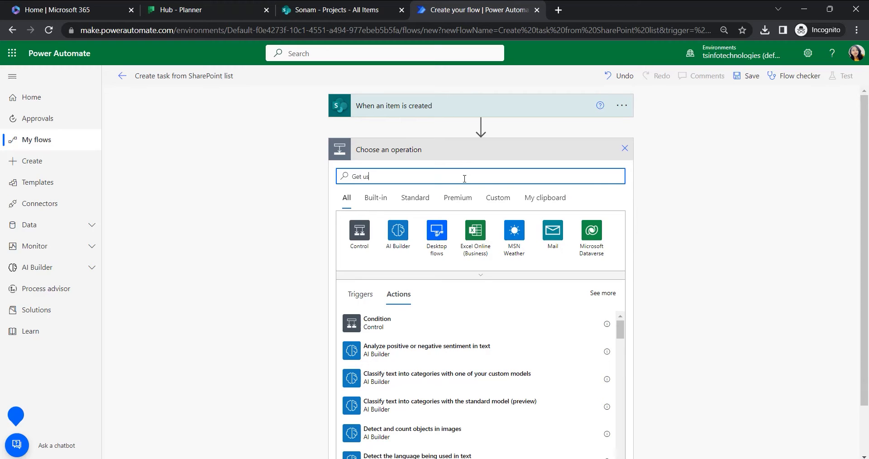
text(er det)
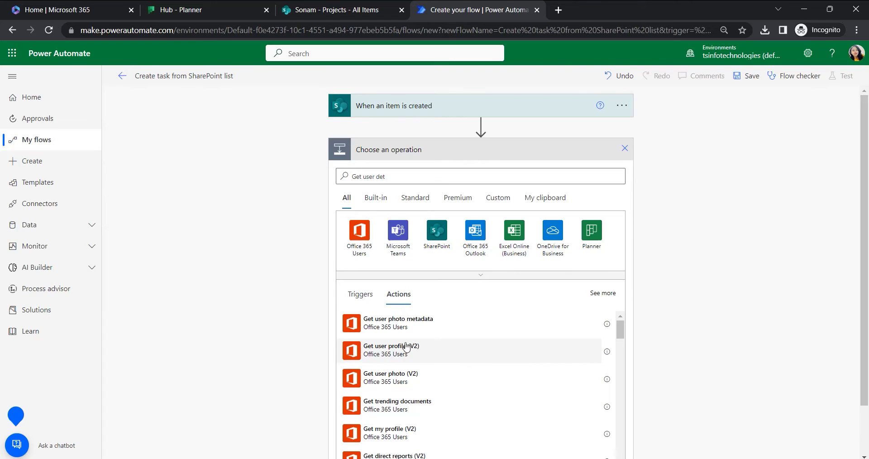
click(400, 346)
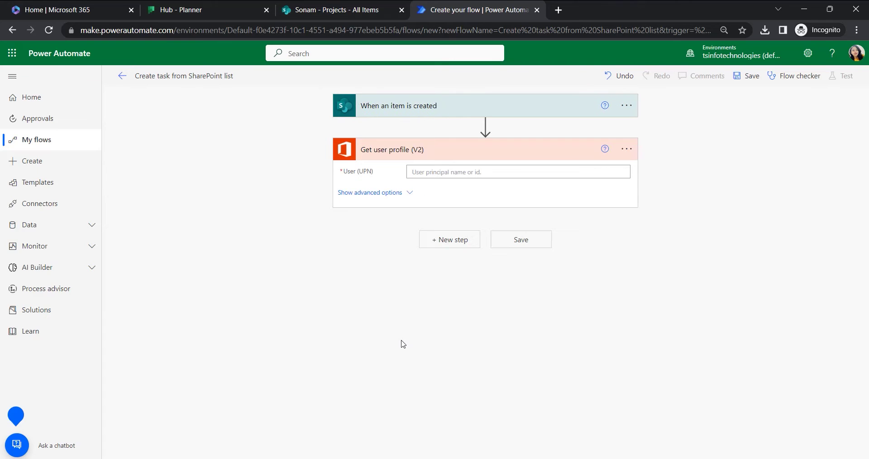
- Fill the User (UPN) field with the trigger's ProjectHandler Email dynamic value
click(450, 173)
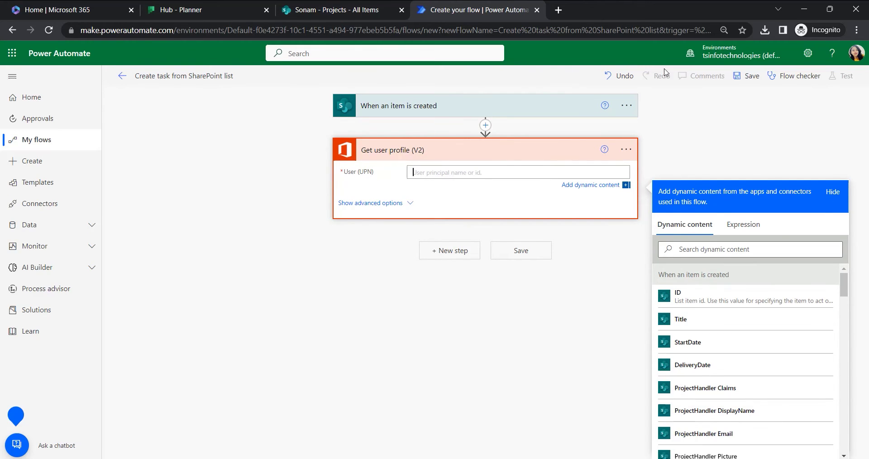
click(705, 246)
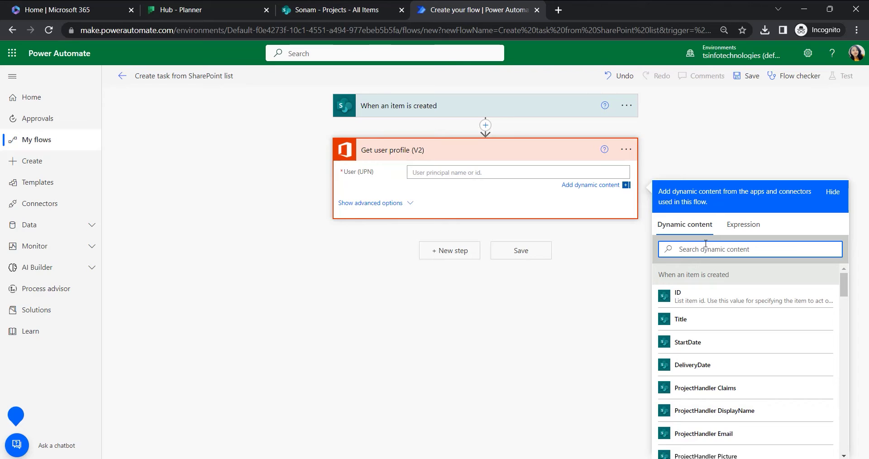
click(712, 438)
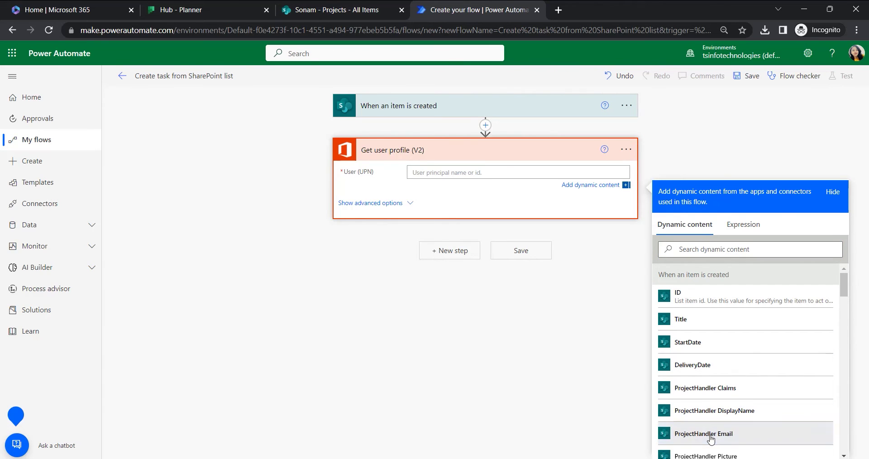
click(711, 437)
click(428, 161)
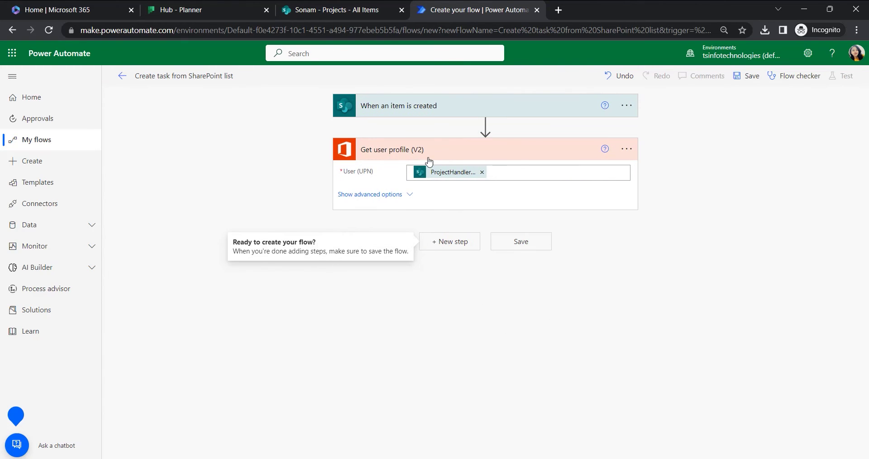
click(428, 161)
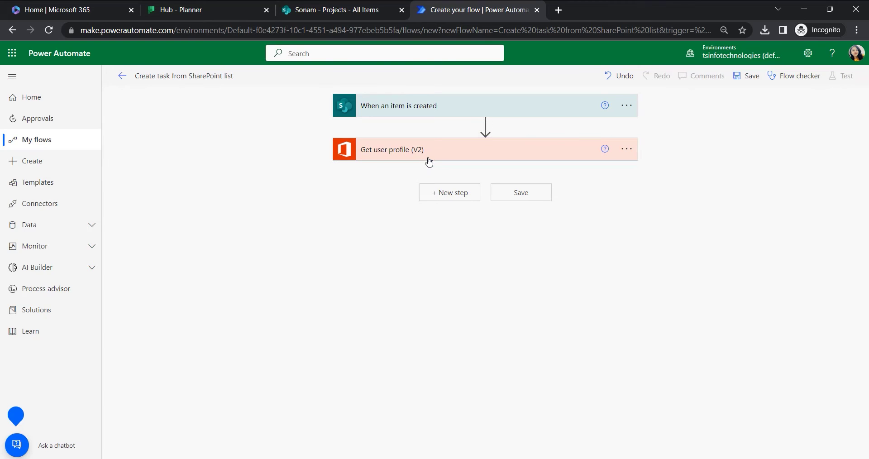
click(478, 158)
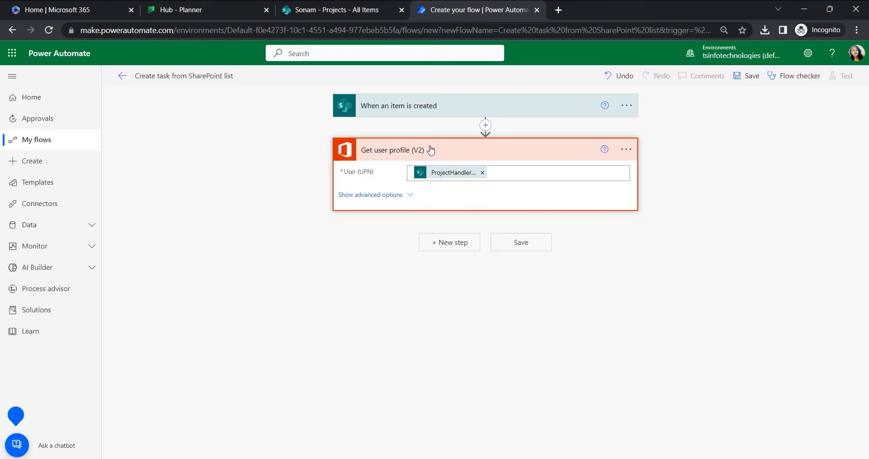
click(448, 252)
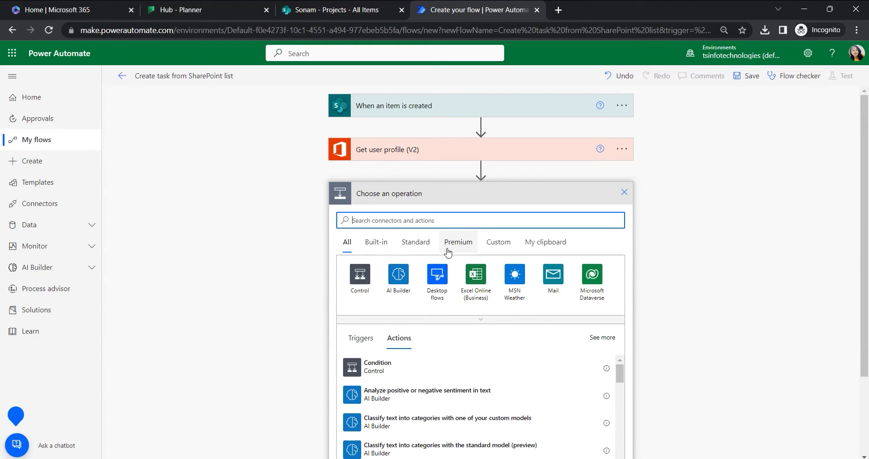
- Add the Planner 'Create a task' action after Get user profile (V2)
text(Plan)
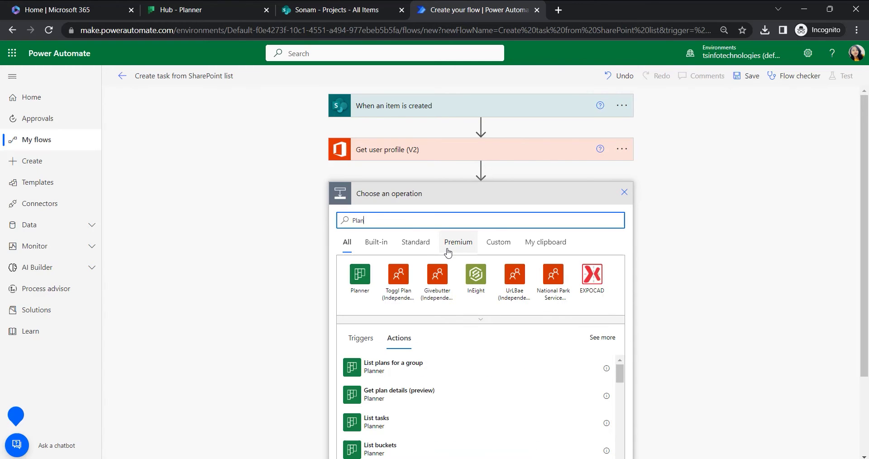
click(359, 276)
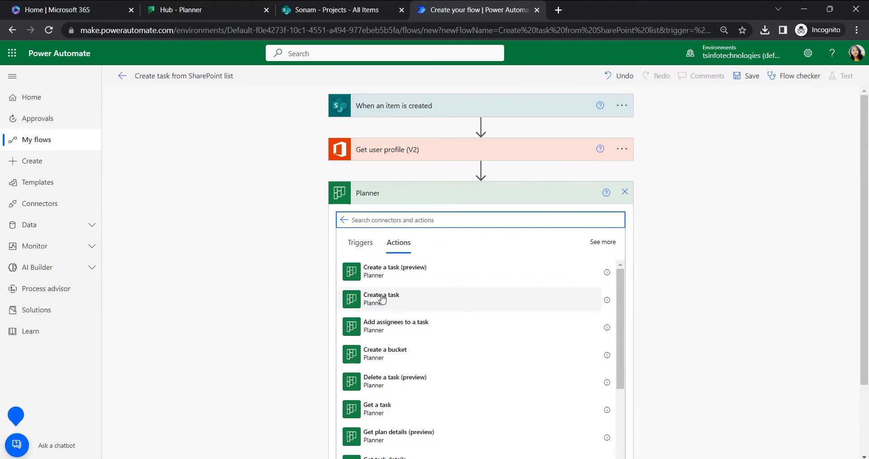
click(380, 297)
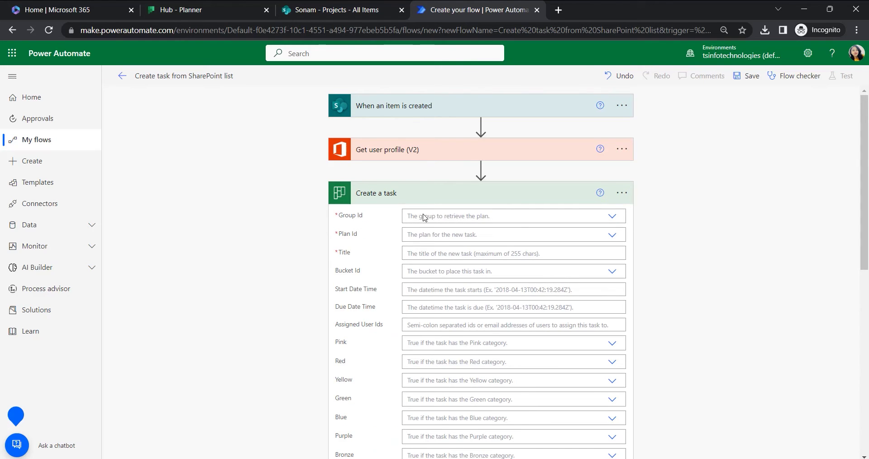
click(424, 217)
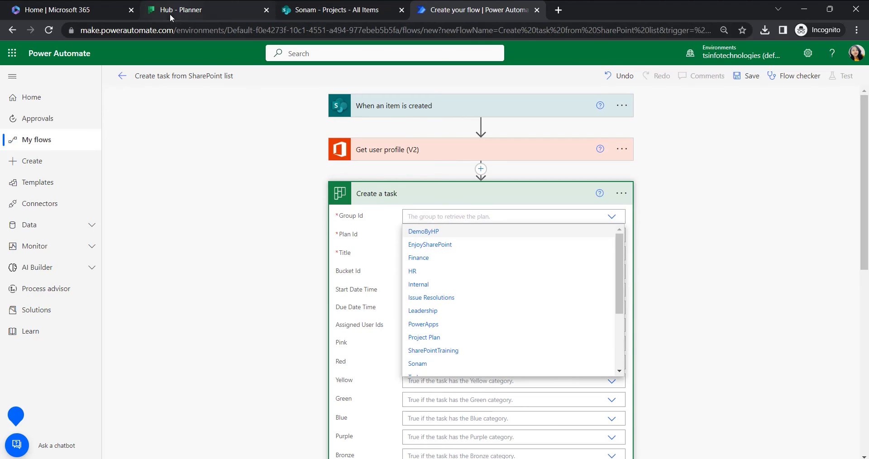
click(200, 6)
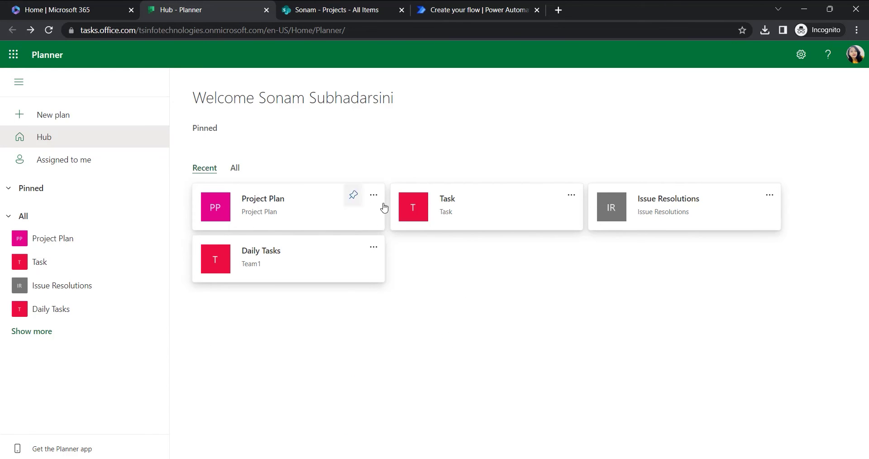
click(271, 218)
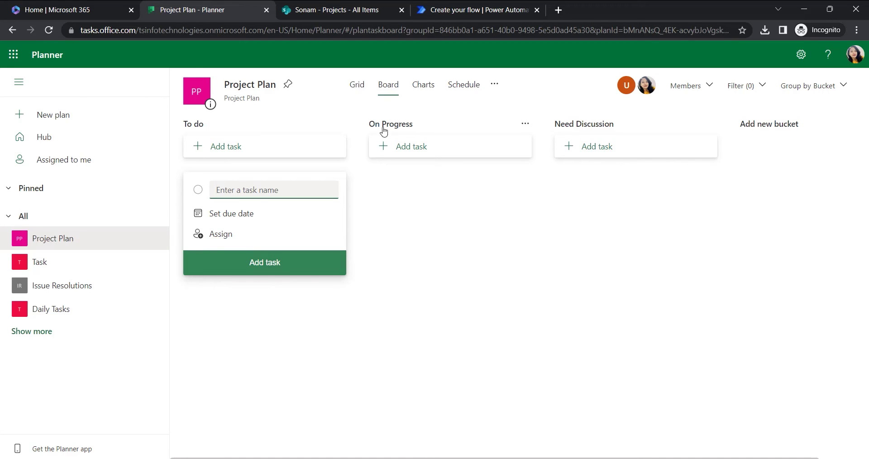
click(458, 6)
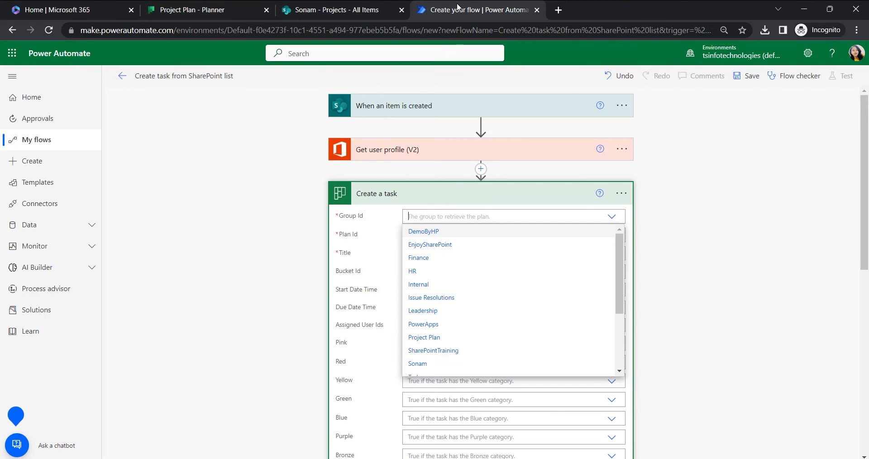
- Set Group Id and Plan Id to Project Plan, Title to the item's Title, Bucket Id to To do
click(436, 338)
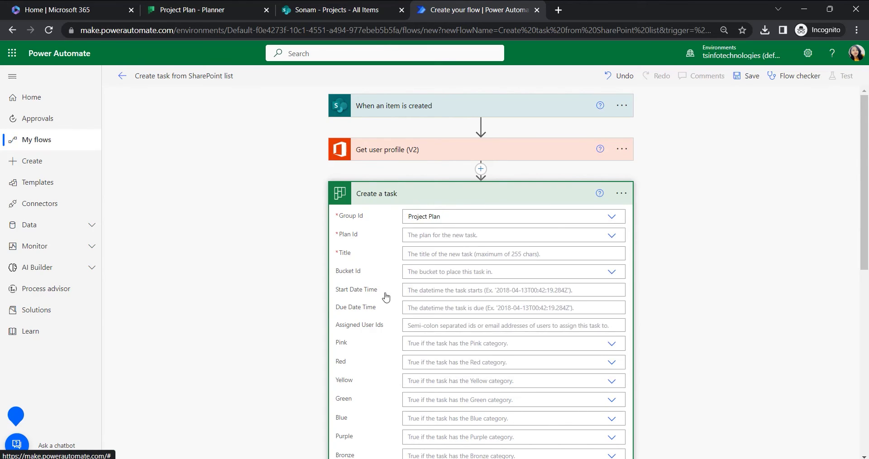
click(421, 235)
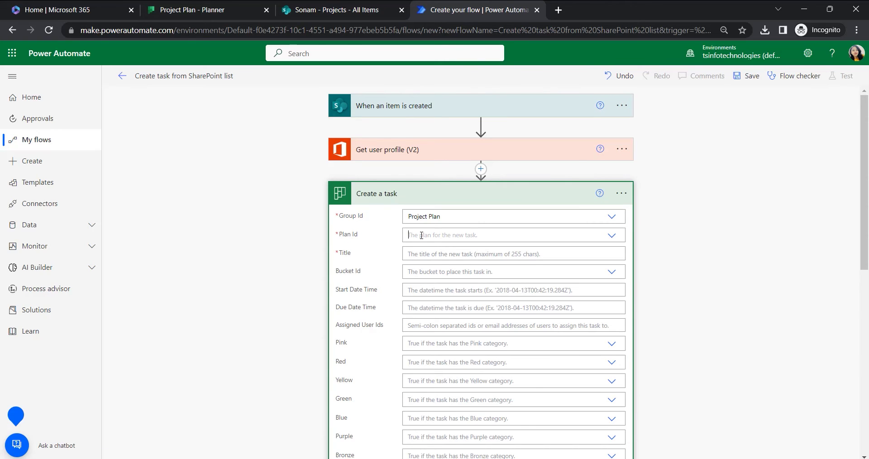
click(381, 272)
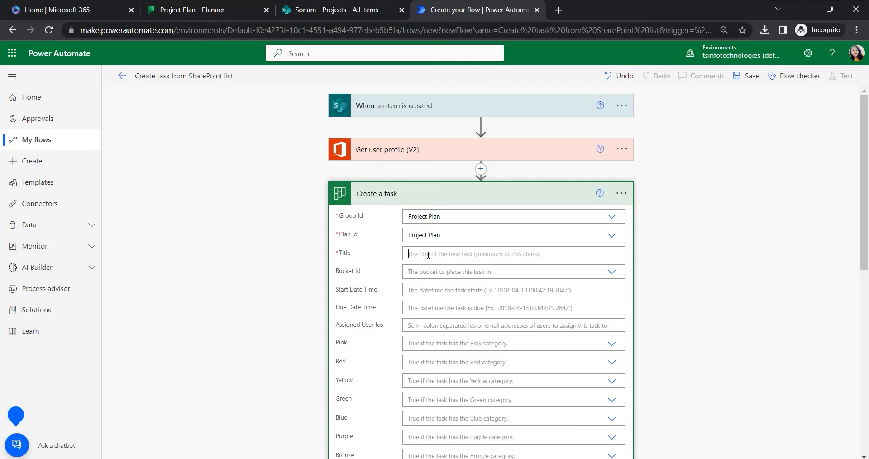
click(711, 330)
text(Tit)
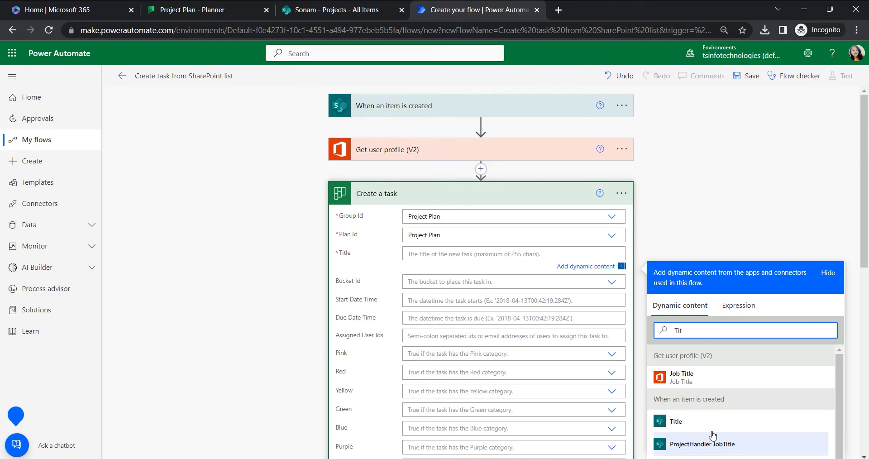
click(715, 423)
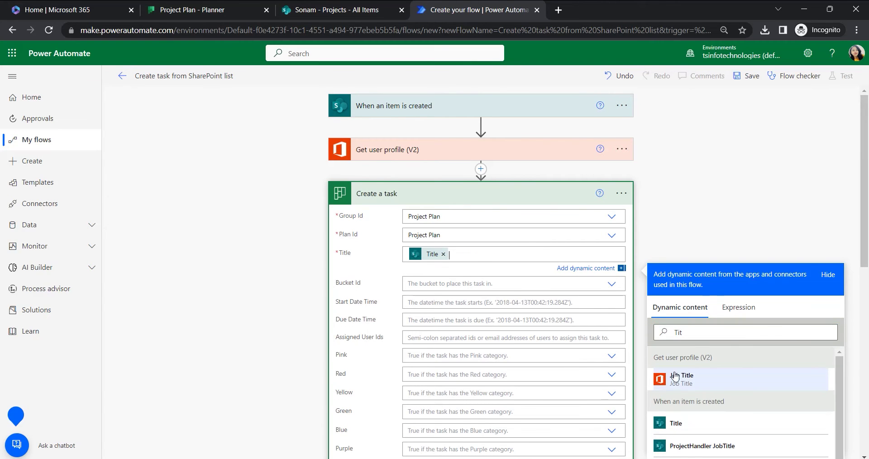
click(478, 286)
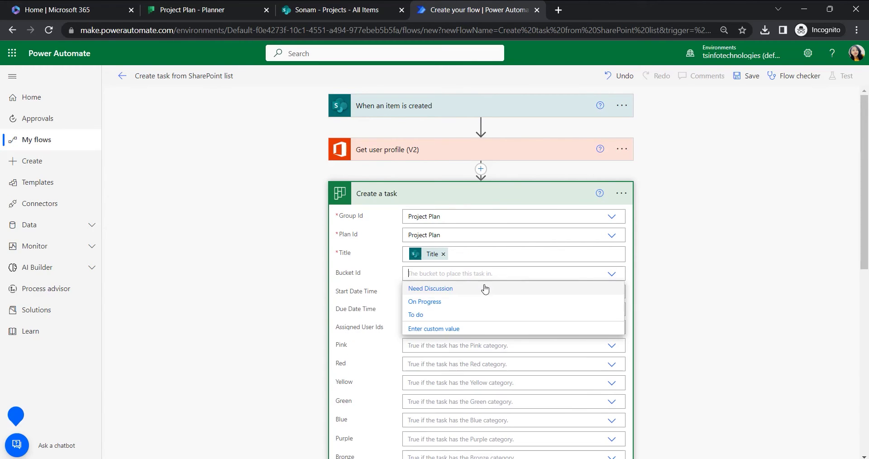
click(425, 317)
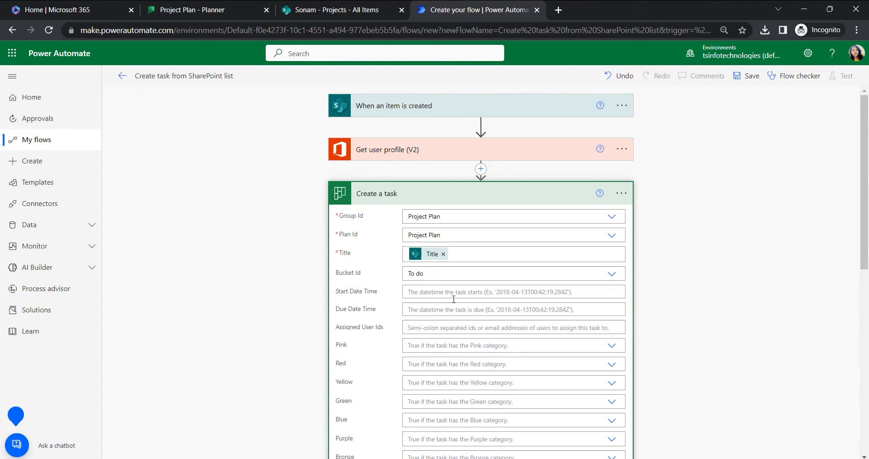
- Map the item's StartDate to Start Date Time and DeliveryDate to Due Date Time
scroll(421, 321, down, 3)
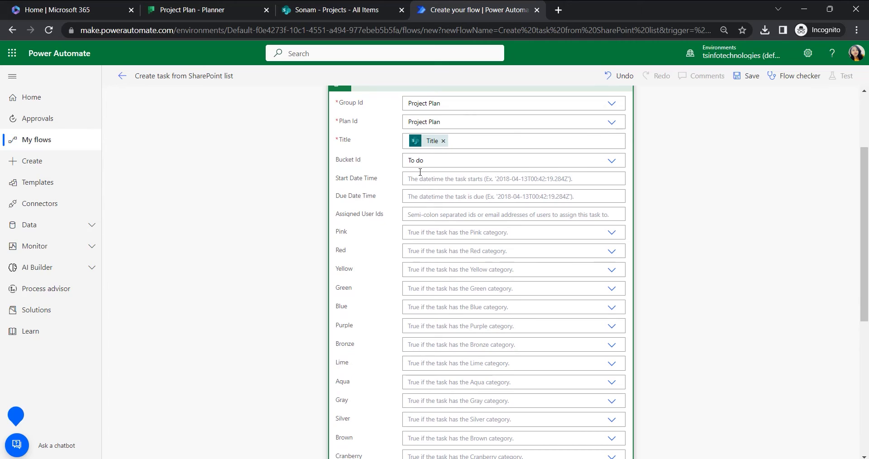
click(421, 178)
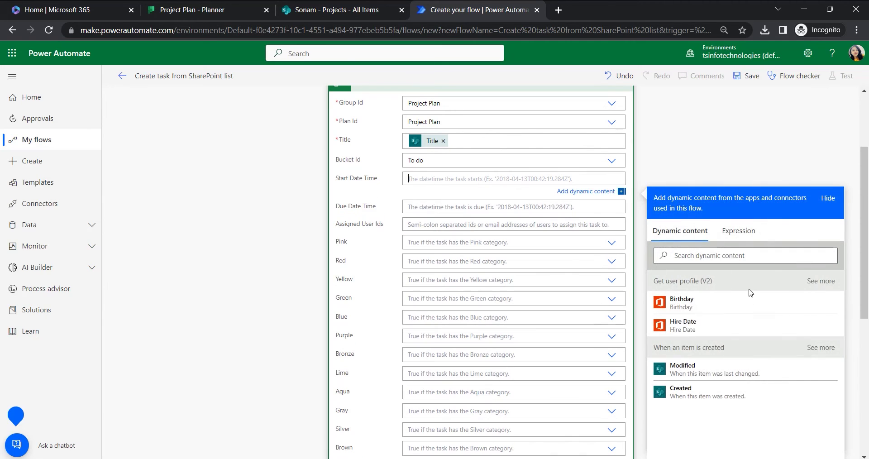
click(700, 254)
text(date)
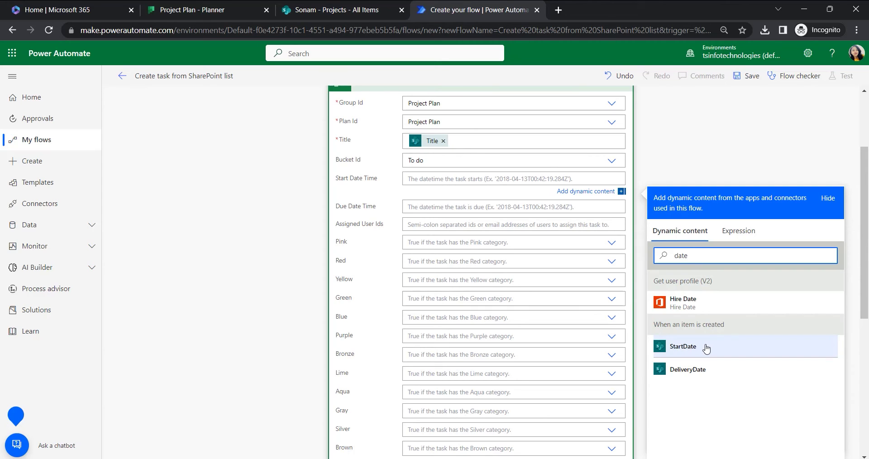
click(706, 347)
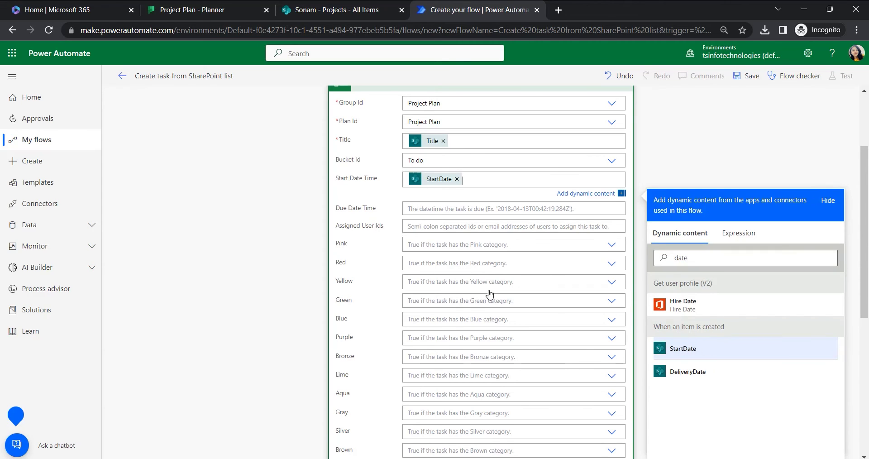
click(429, 209)
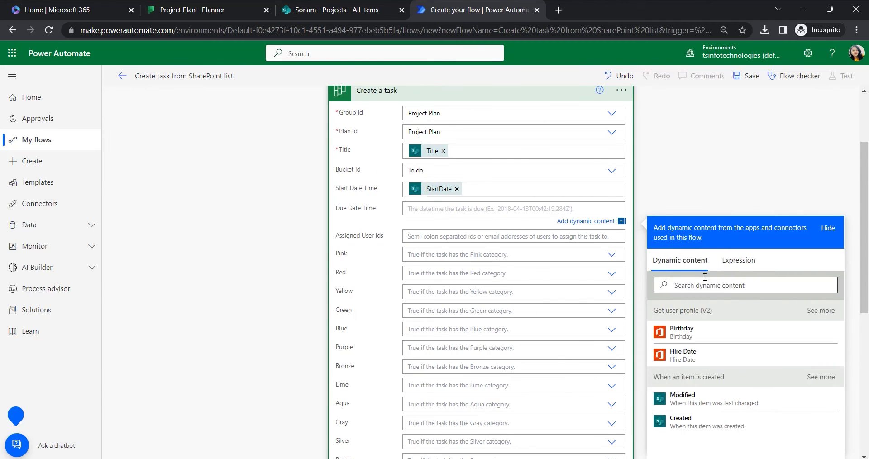
click(697, 286)
text(da)
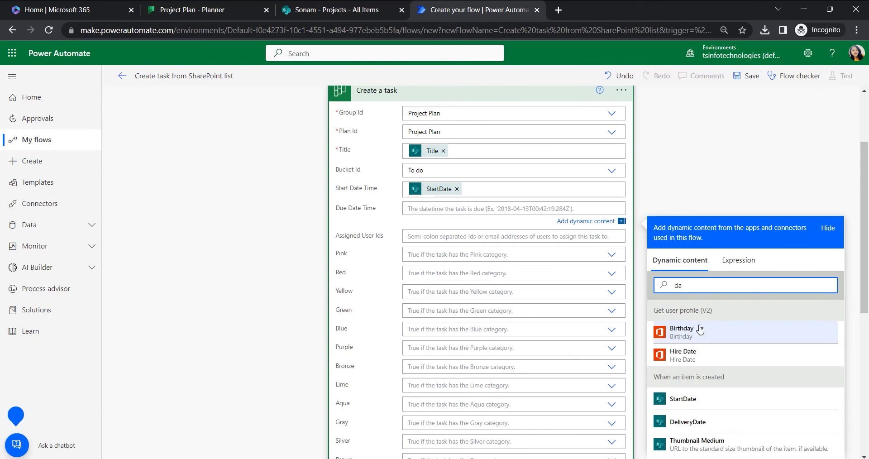
click(674, 431)
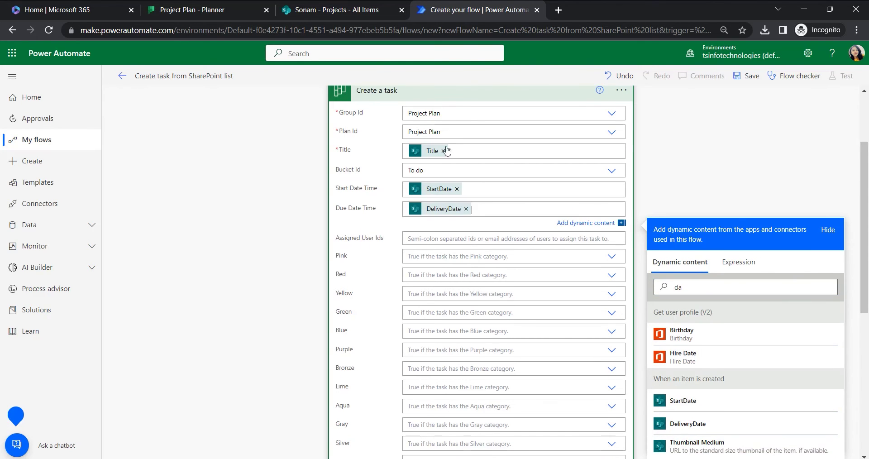
click(536, 96)
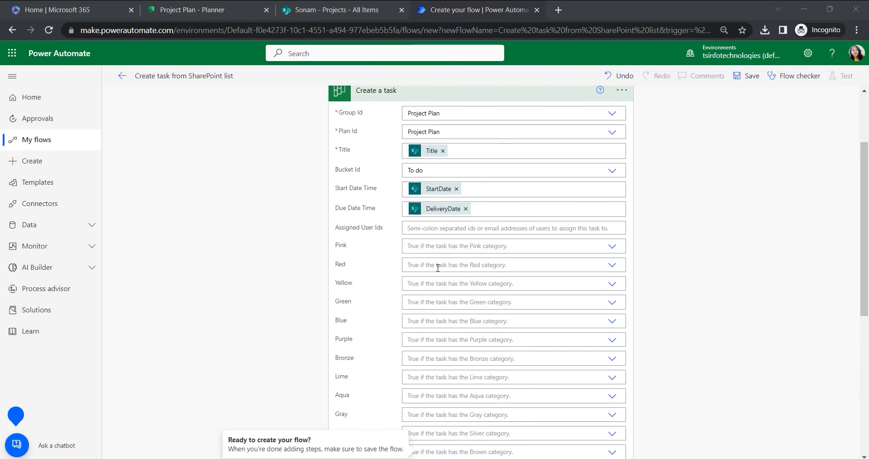
- Fill Assigned User Ids with the Id from Get user profile (V2)
click(420, 229)
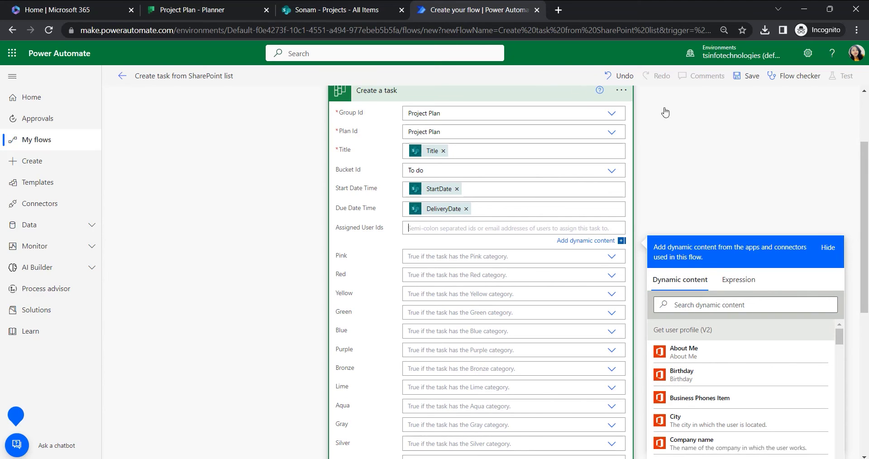
scroll(705, 169, up, 2)
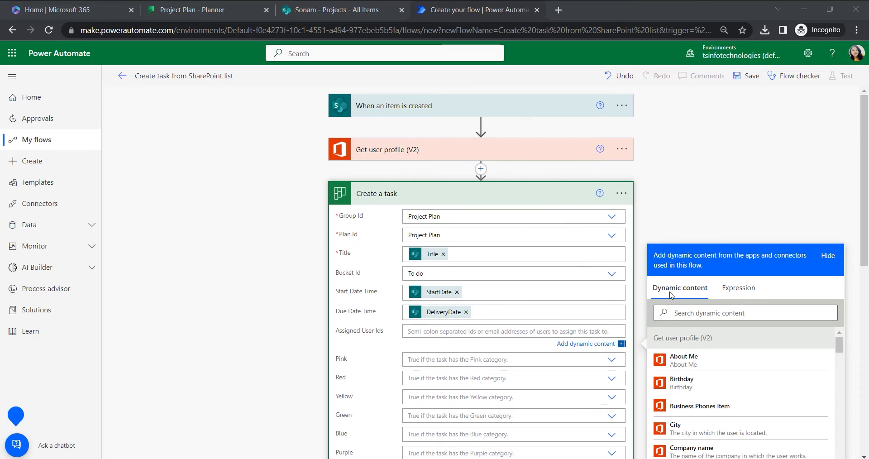
click(685, 310)
text(ID)
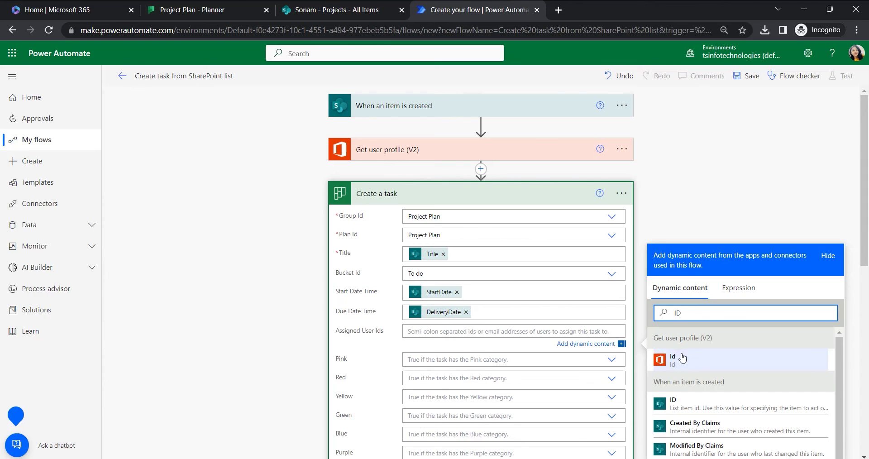
click(680, 360)
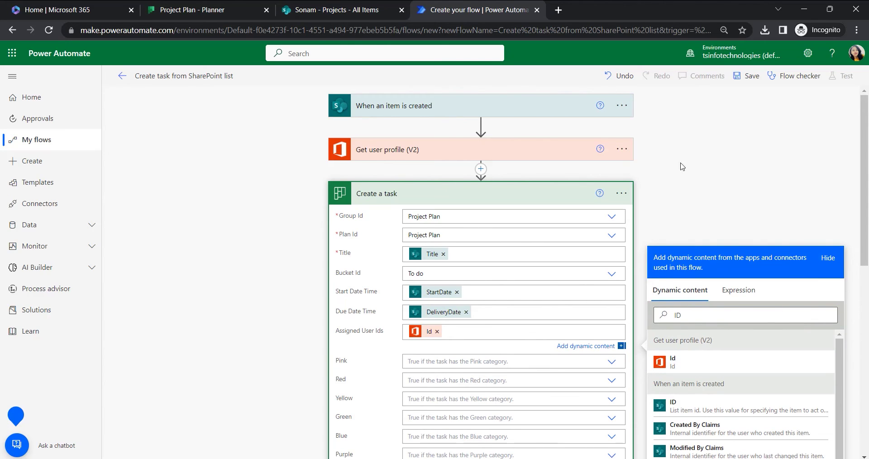
click(546, 205)
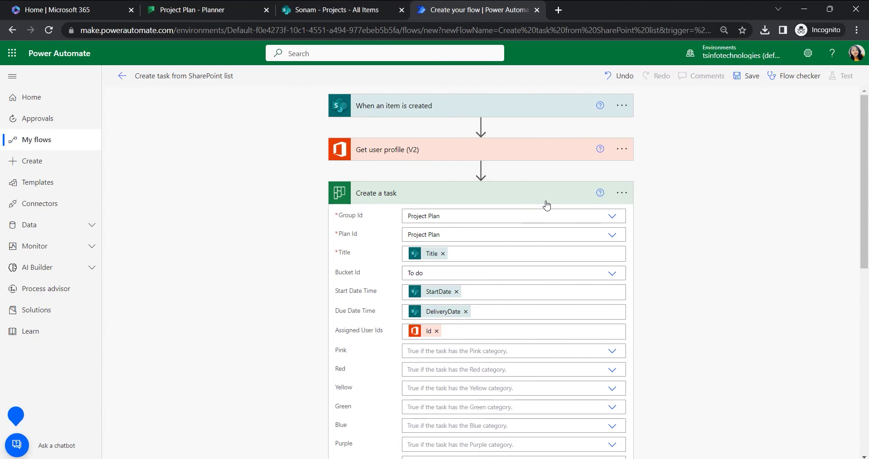
- Collapse the Create a task card and save the three-step flow
click(546, 202)
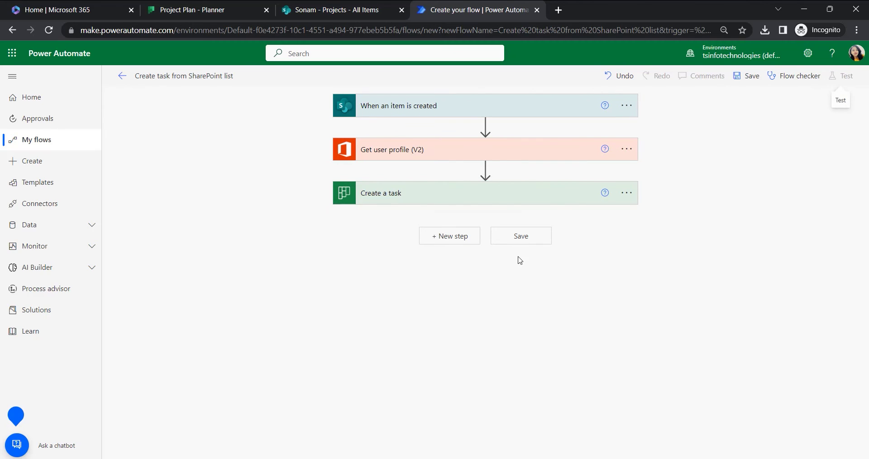
click(539, 233)
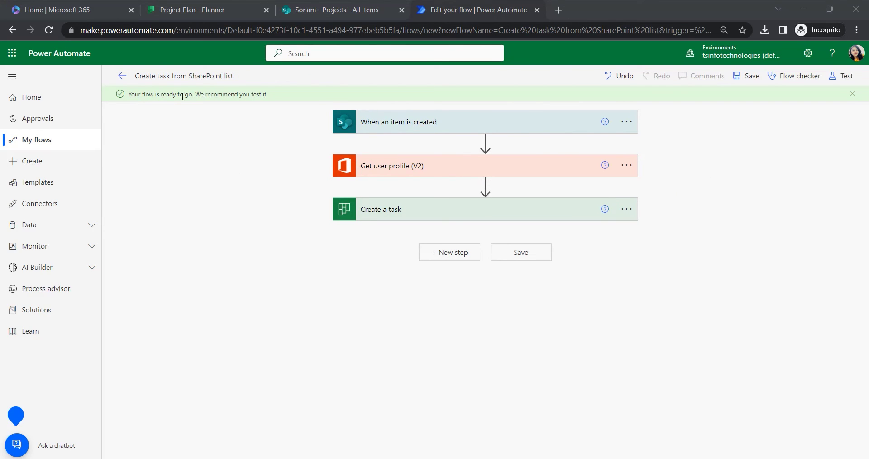
drag(267, 99, 227, 101)
click(155, 112)
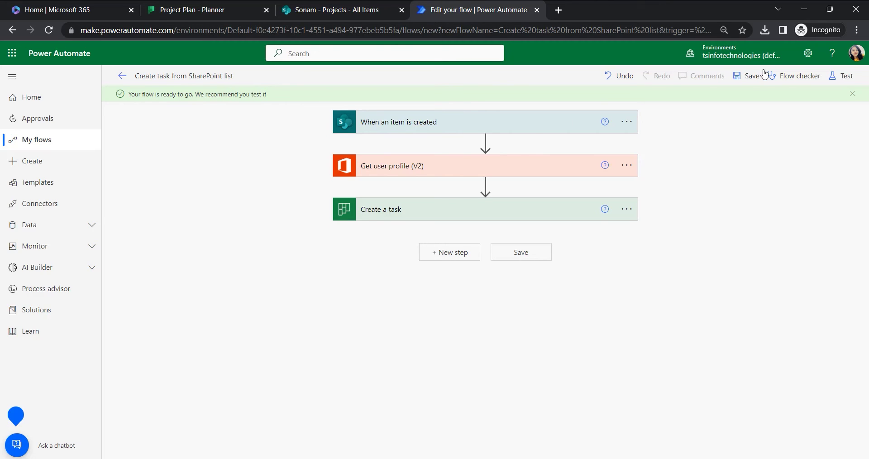
- Start a manual test run so the flow waits for a new SharePoint item
click(831, 78)
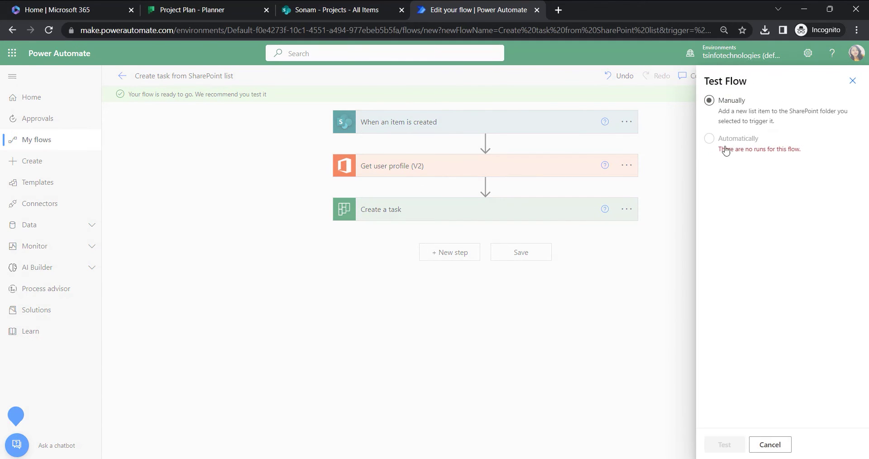
click(724, 445)
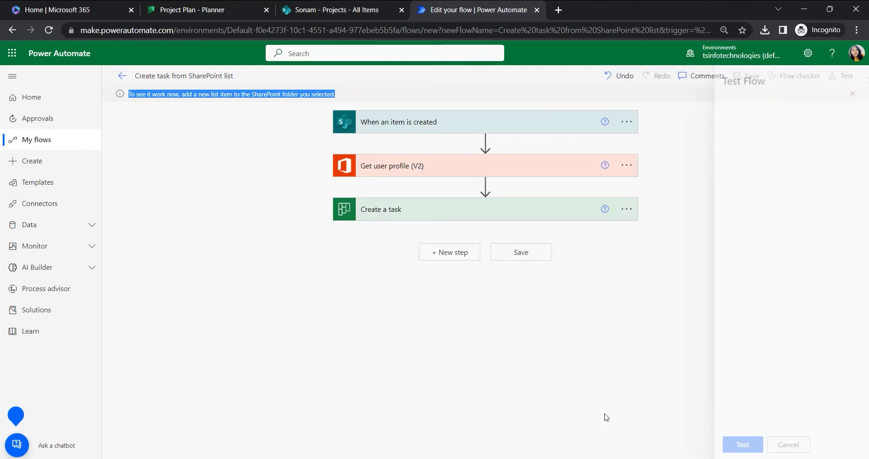
click(271, 223)
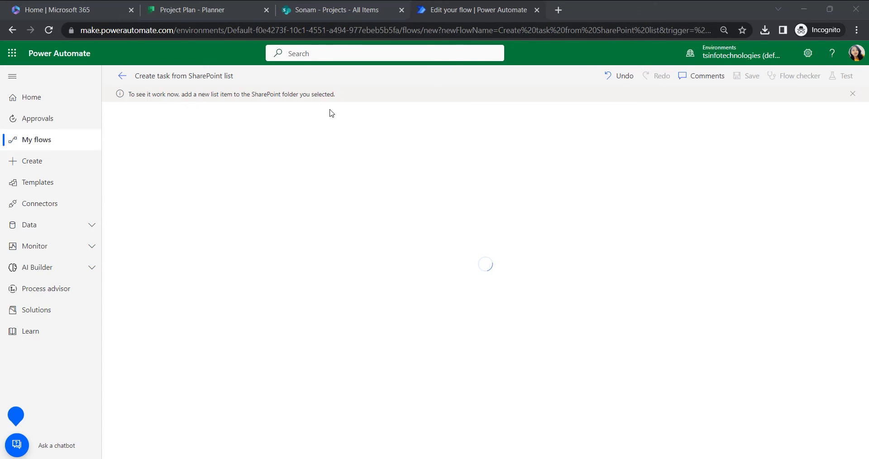
- Begin a new Quality Assurance item in the SharePoint Projects list using grid view
click(336, 11)
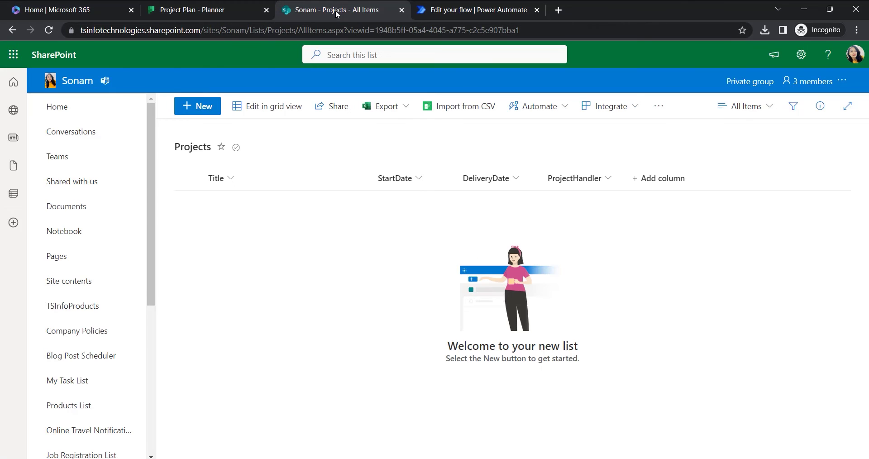
click(216, 108)
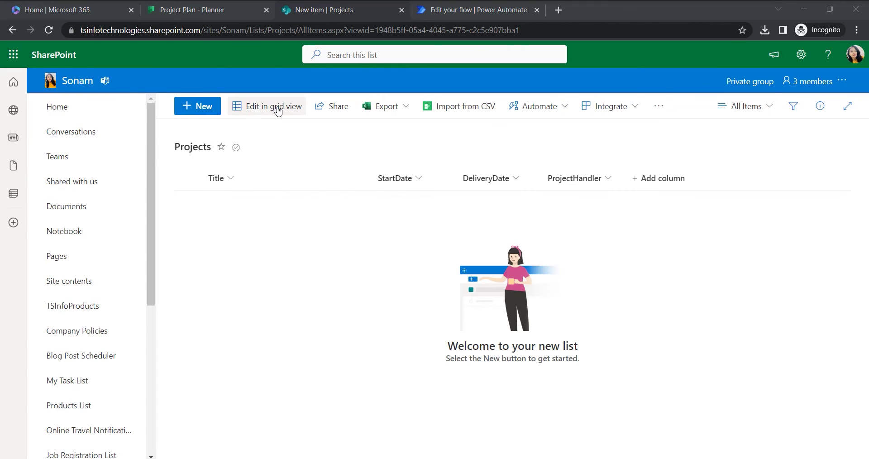
click(278, 111)
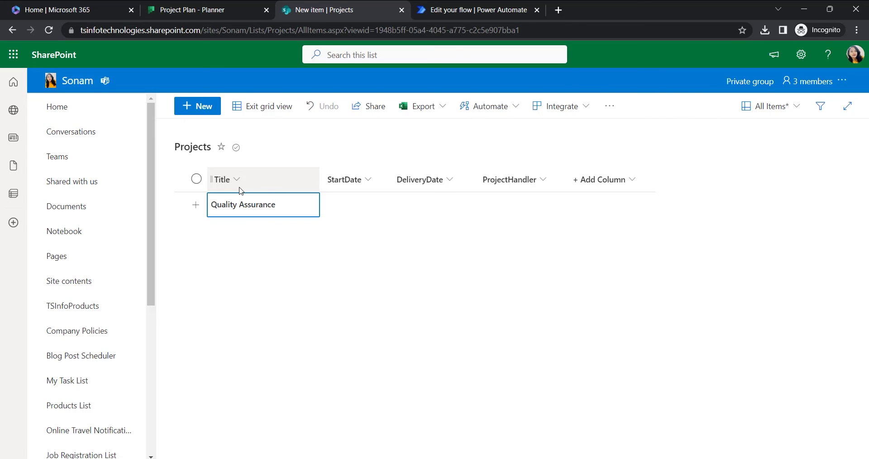
- Set StartDate 4/28/2023 and DeliveryDate 5/5/2023, assign the project handler, and exit grid view
click(345, 201)
click(311, 208)
click(378, 308)
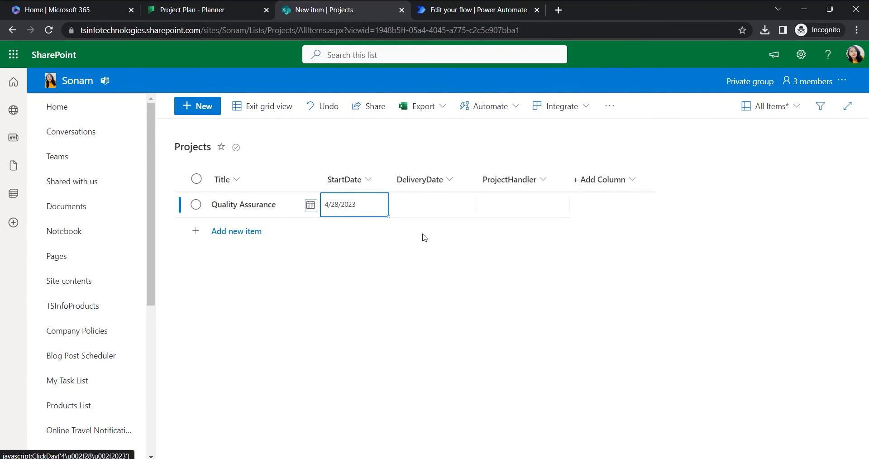
click(430, 206)
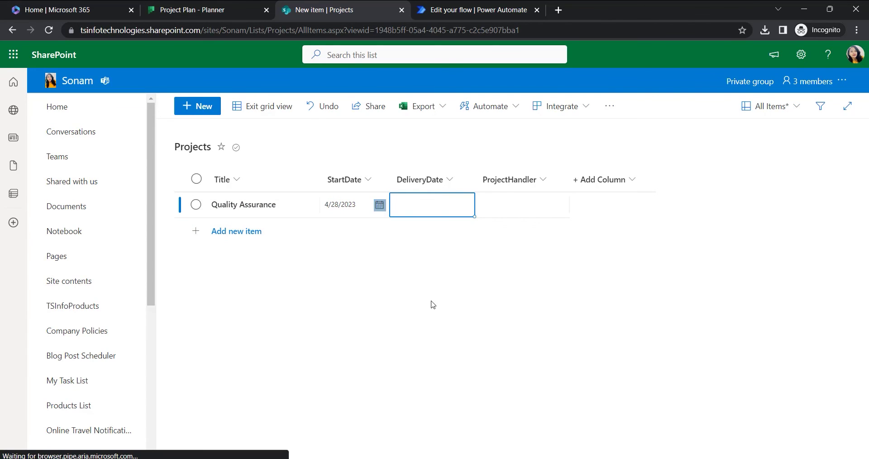
click(450, 324)
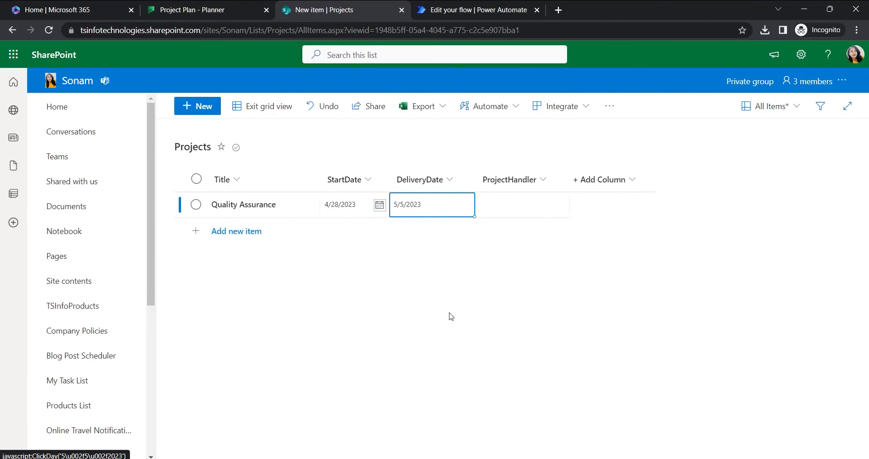
click(493, 204)
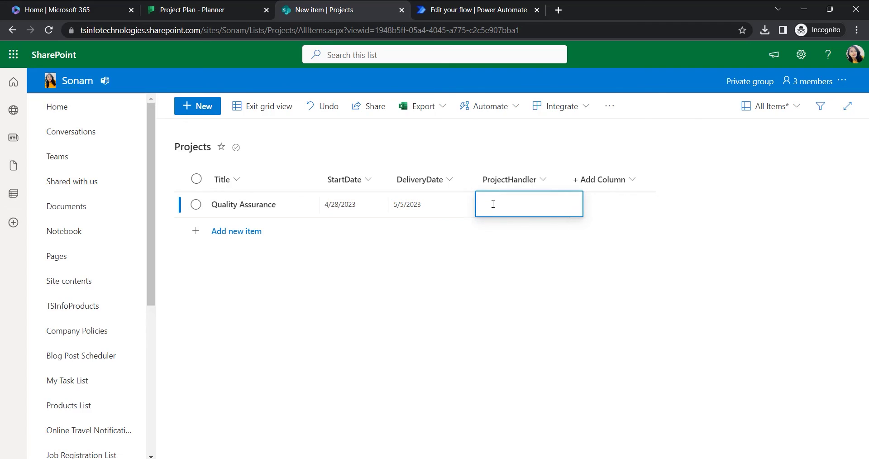
text(sonam)
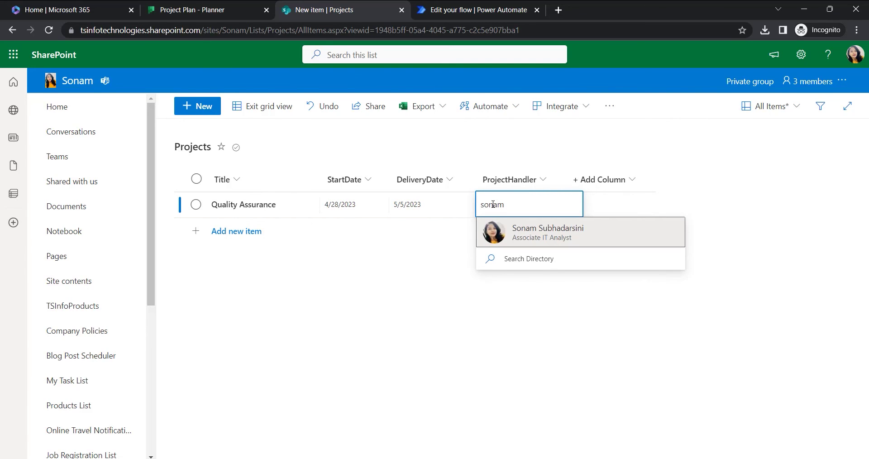
click(513, 247)
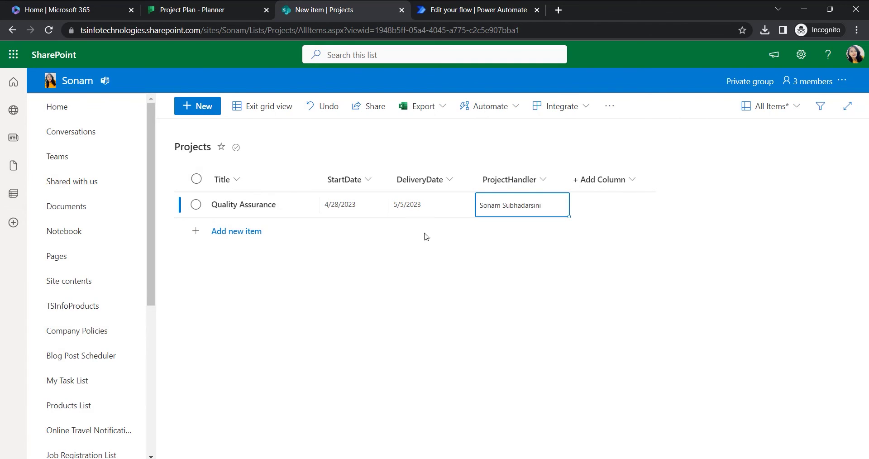
click(265, 111)
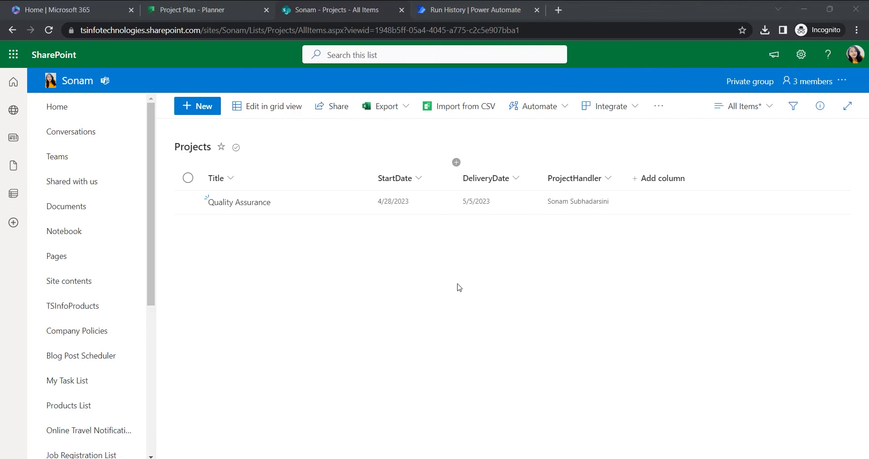
- Confirm the test run succeeded, then reload Planner's Project Plan board
click(479, 6)
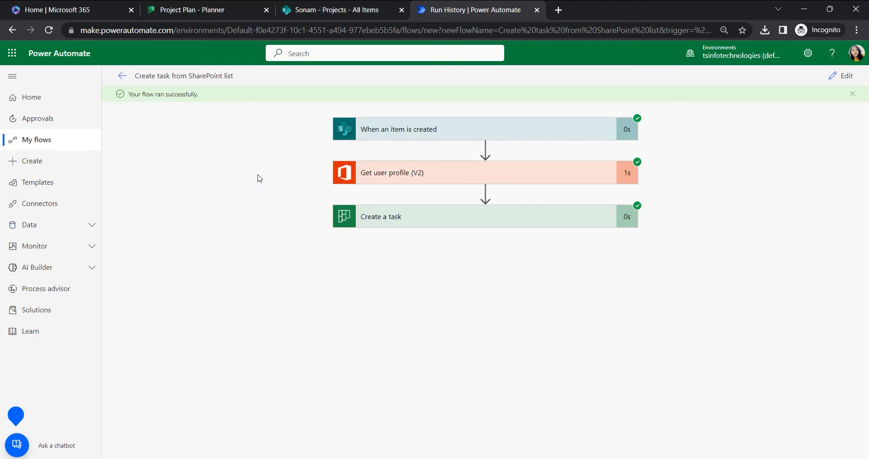
click(231, 9)
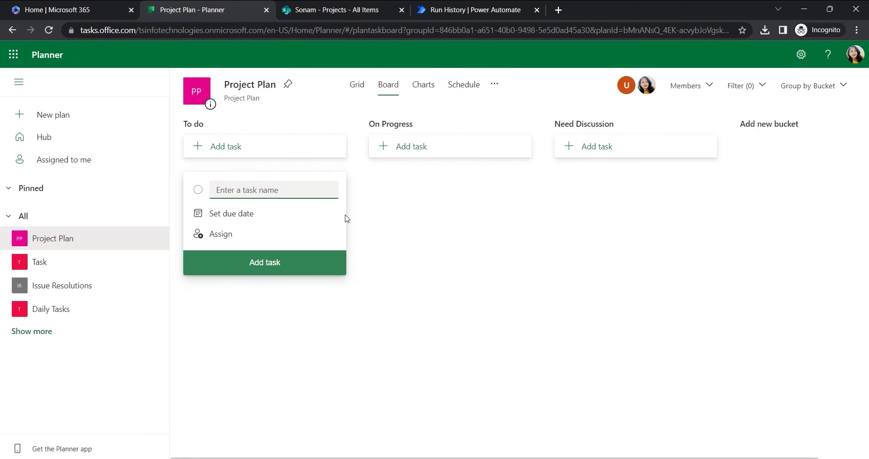
click(442, 241)
click(49, 29)
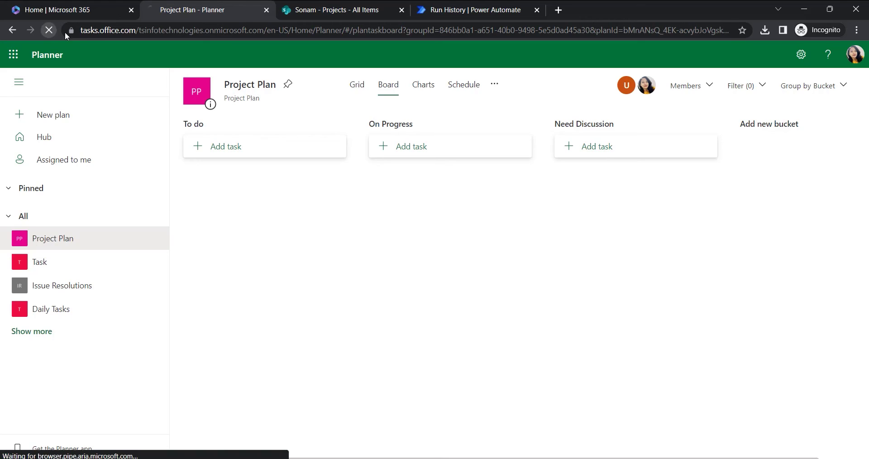